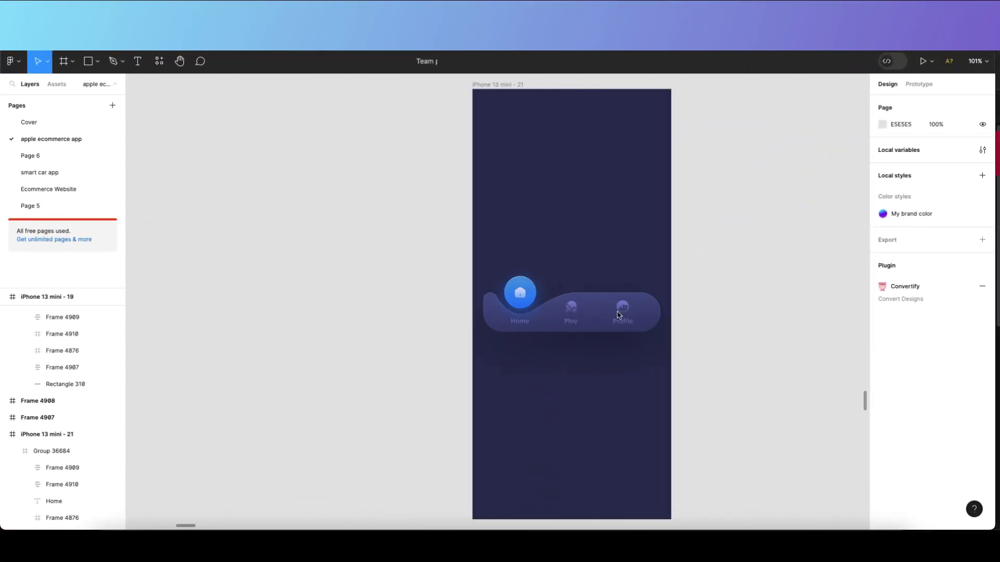
- Duplicate the navigation bar group from the iPhone 13 mini - 21 frame onto the empty canvas beside it
left_click(622, 307)
left_click(571, 307)
left_click(701, 283)
left_click_drag(372, 276, 716, 384)
scroll(544, 307, "up", 2)
scroll(591, 307, "down", 2)
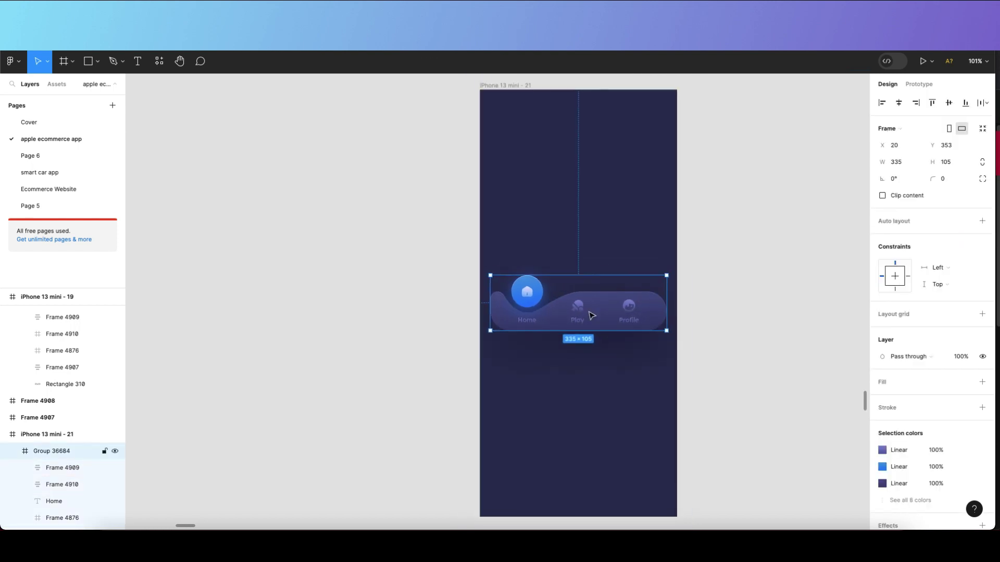
left_click_drag(600, 308, 338, 203, "alt")
scroll(310, 281, "left", 5)
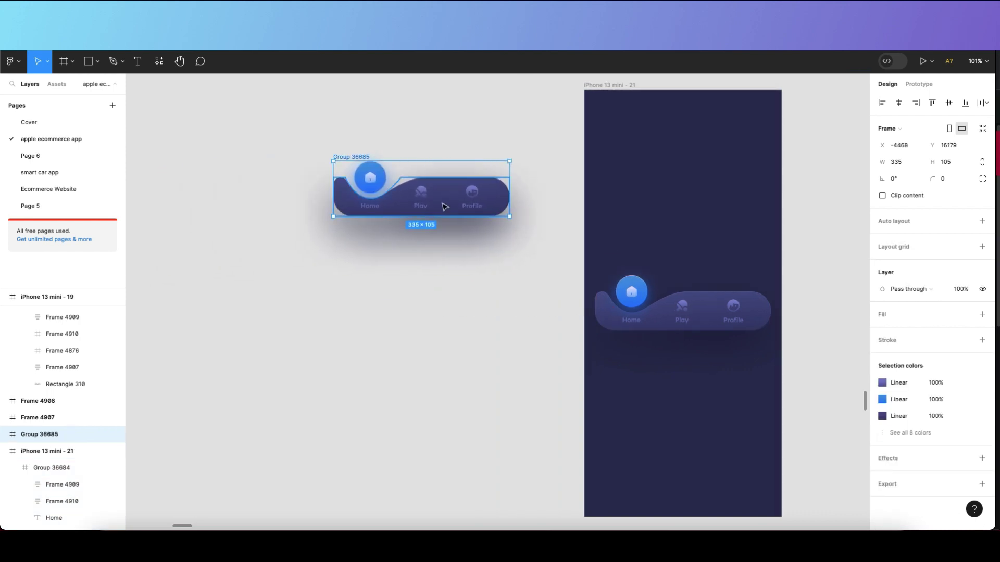
left_click(488, 290)
scroll(381, 183, "up", 2)
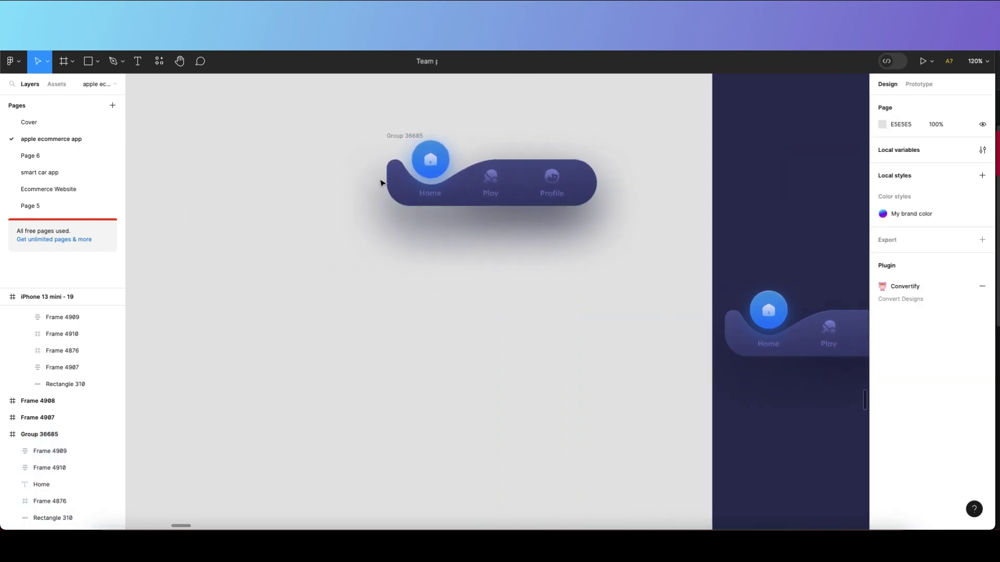
- Convert the copied navigation bar group on the canvas into a component
left_click(401, 136)
scroll(395, 197, "right", 2)
scroll(435, 252, "down", 3)
scroll(696, 276, "right", 2)
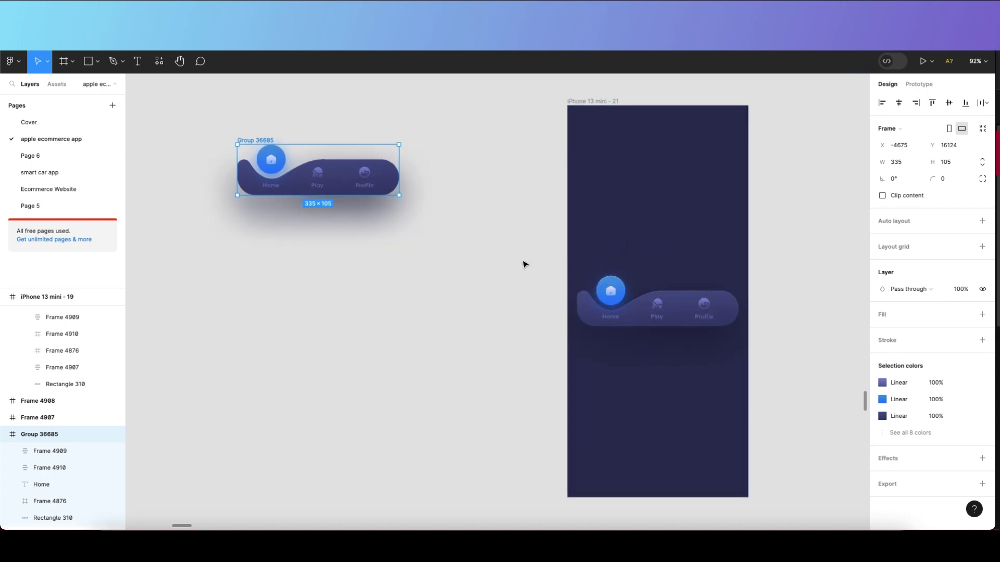
scroll(457, 248, "left", 5)
left_click(420, 291)
scroll(420, 291, "up", 3)
scroll(417, 281, "up", 2)
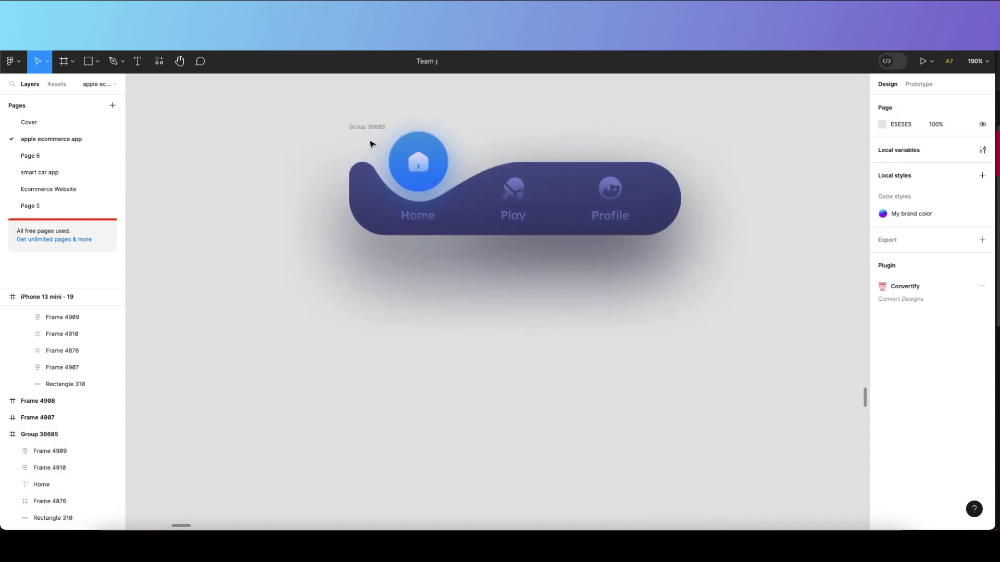
left_click(355, 127)
scroll(375, 148, "right", 1)
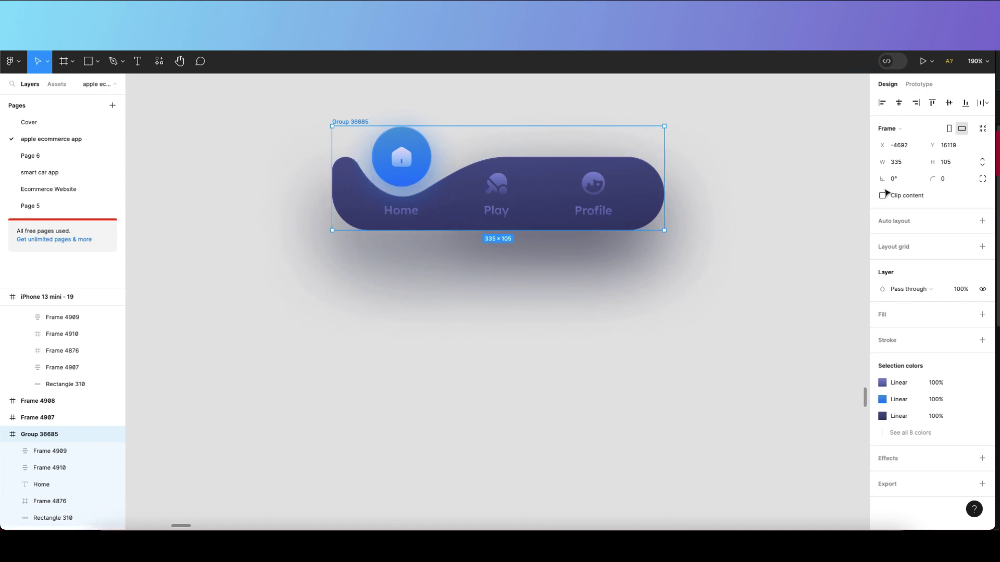
right_click(359, 122)
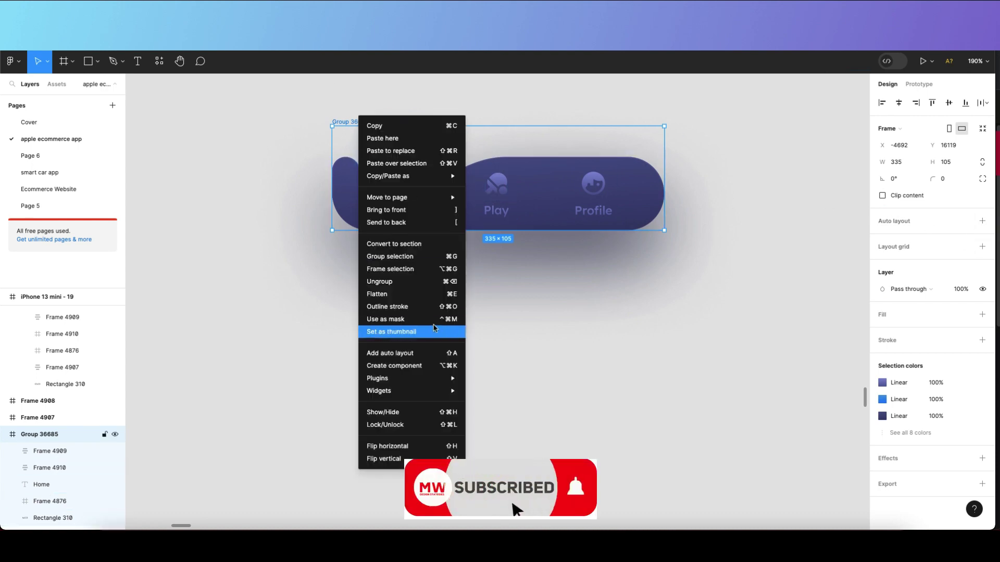
left_click(395, 359)
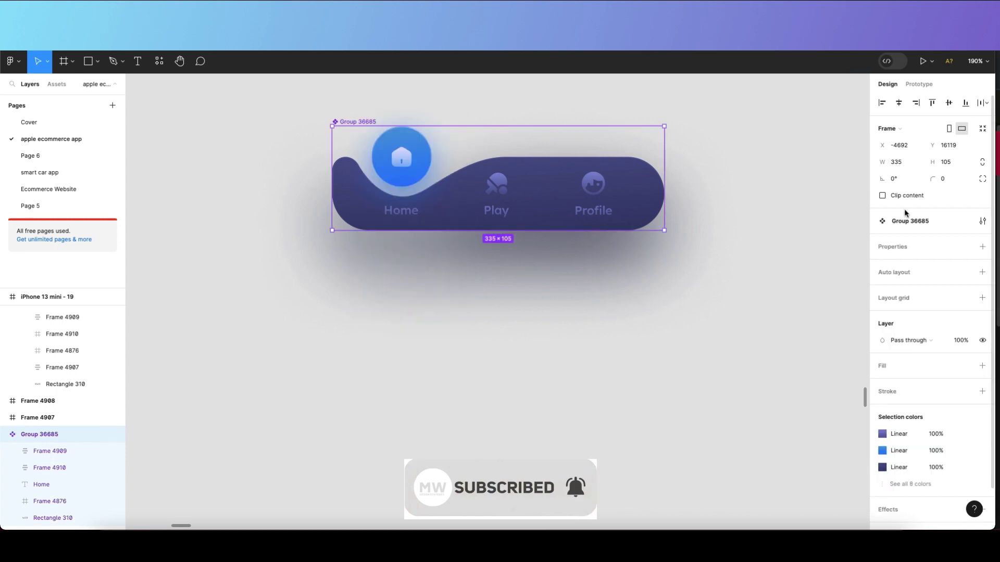
- Give the navigation bar component a variant property and add a second variant below the default one
left_click(979, 248)
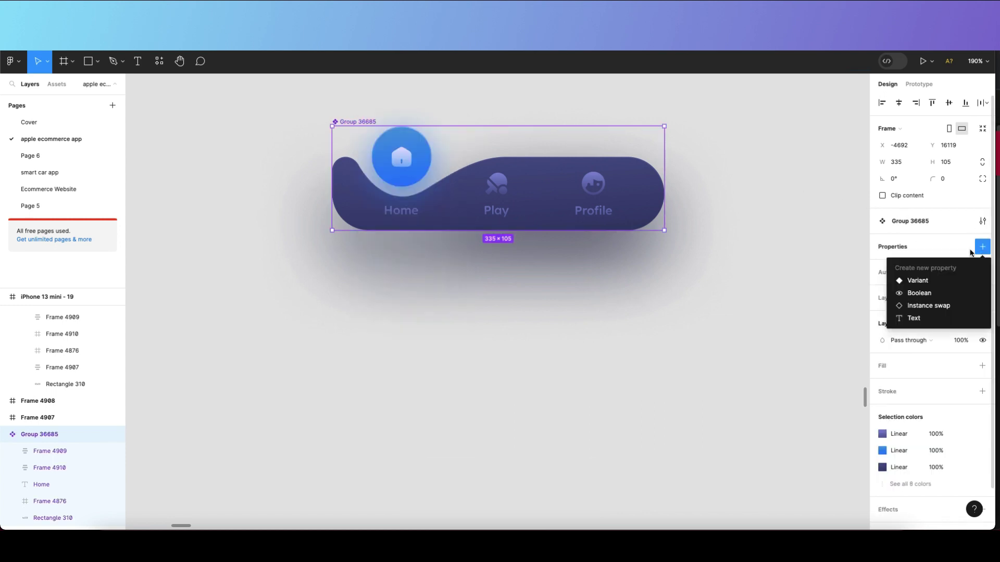
left_click(919, 280)
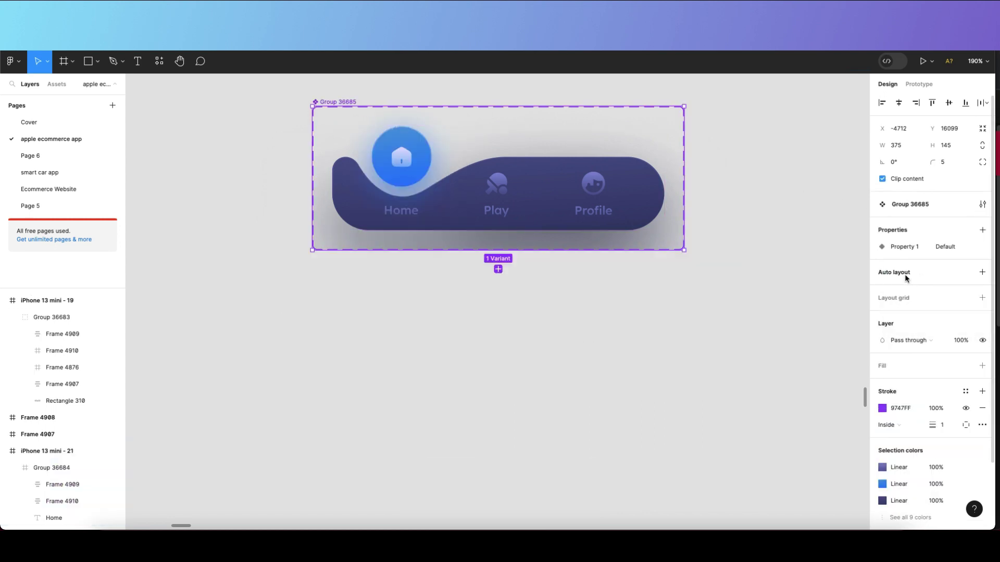
left_click(731, 269)
left_click(336, 102)
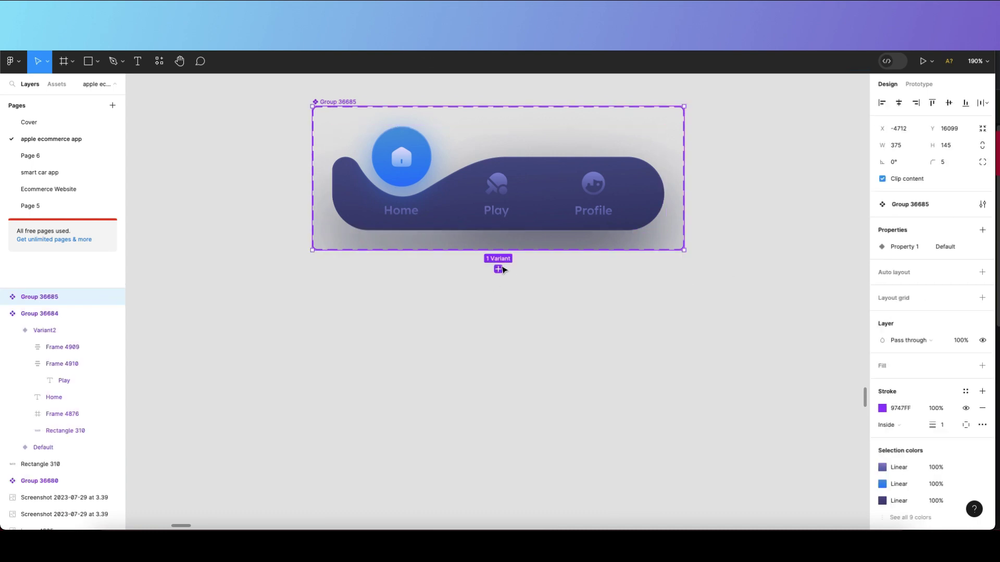
left_click(498, 270)
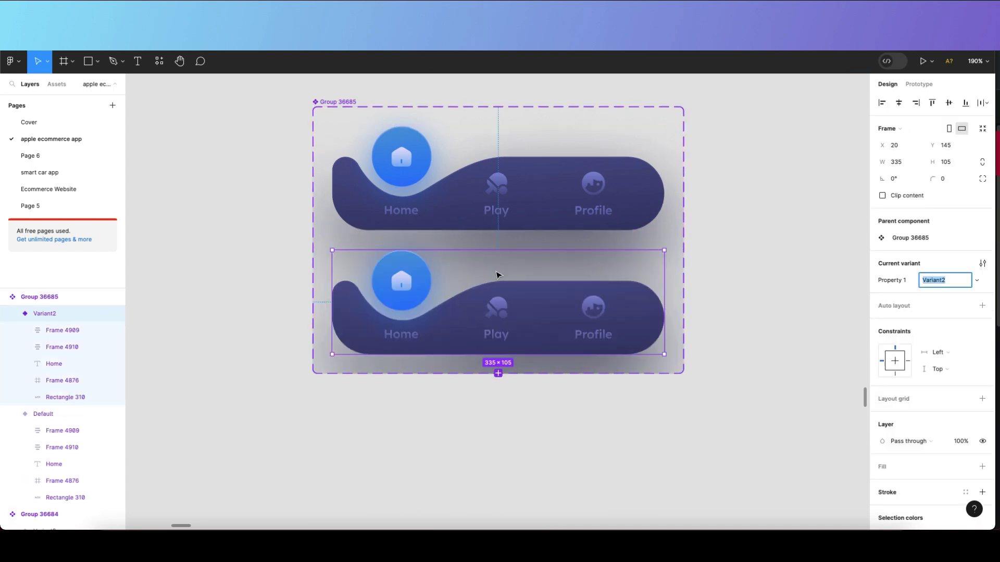
left_click(774, 281)
- Edit the second variant's bar shape, moving the notch beneath Play with its lowest point at X 167.5, Y 71.5 and left point at X 107
double_click(475, 306)
double_click(462, 282)
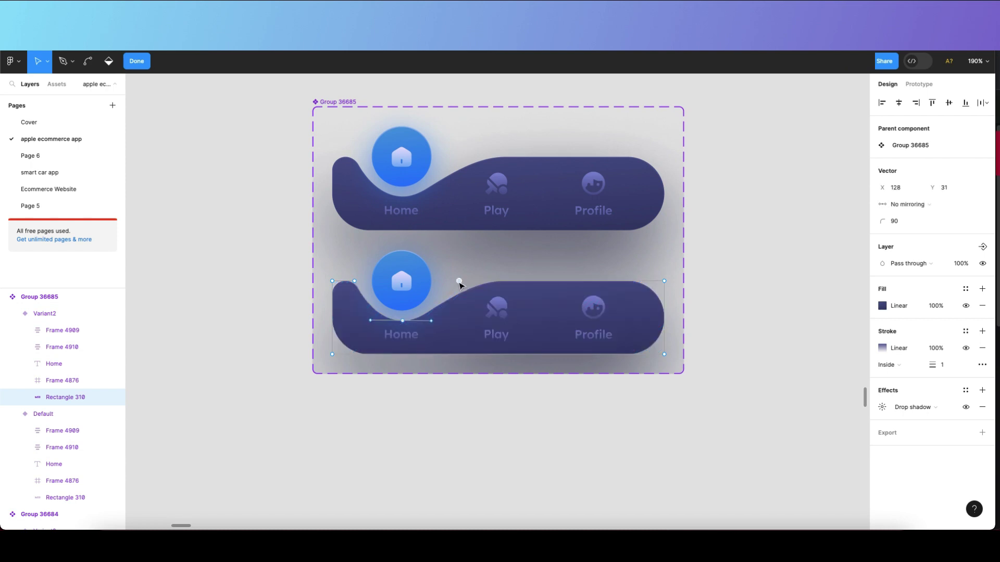
left_click_drag(460, 285, 531, 290)
left_click_drag(404, 323, 502, 324)
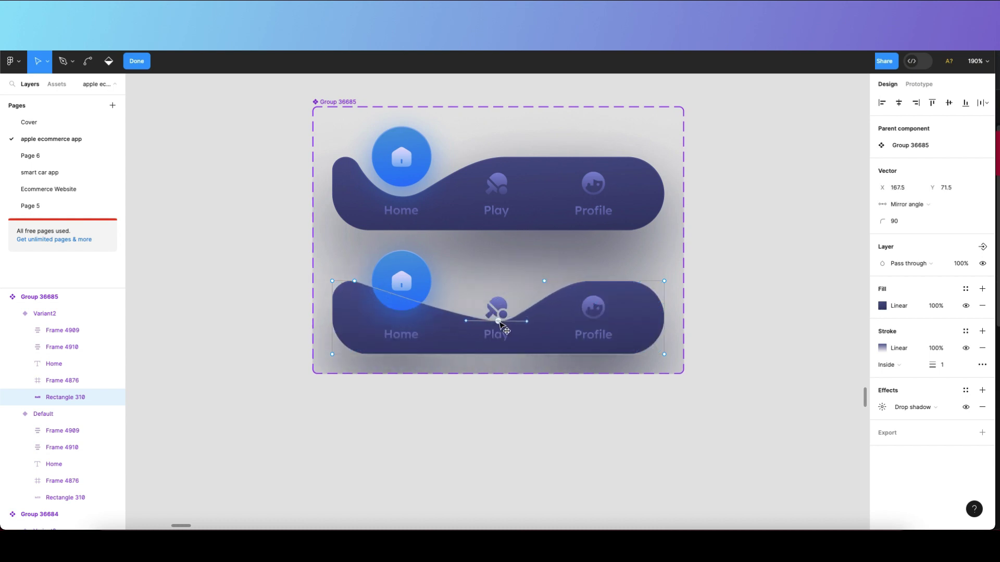
left_click_drag(356, 282, 369, 283)
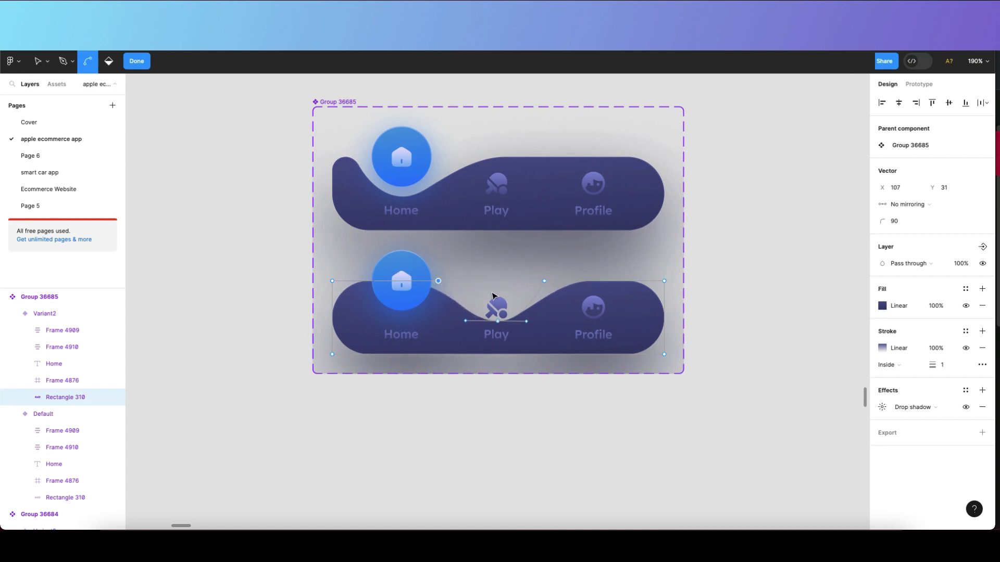
- Fine-tune the notch's upper points, placing the right one at X 211, Y 31, and finish the vector edit
scroll(439, 285, "up", 5)
left_click_drag(415, 298, 414, 298)
left_click_drag(573, 297, 570, 296)
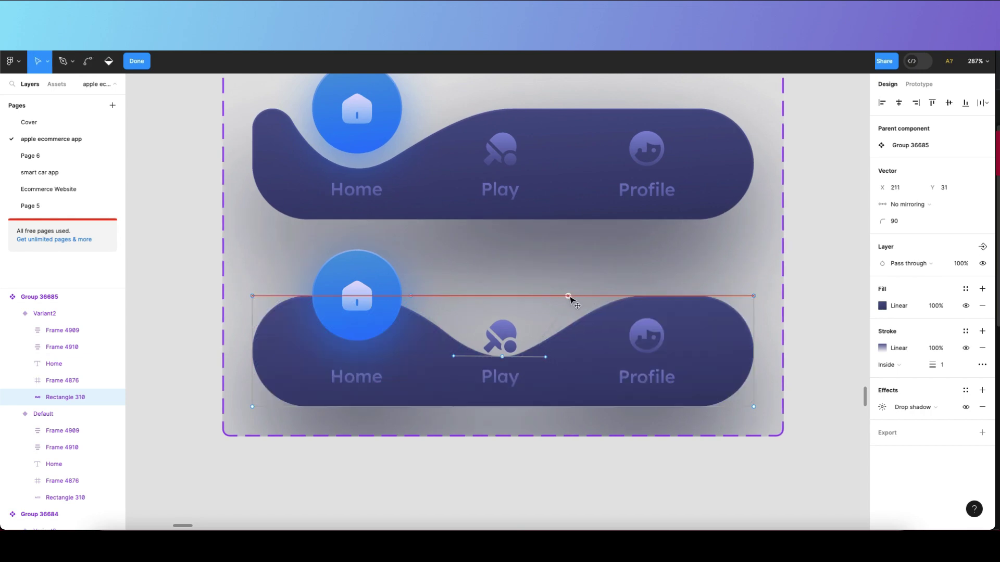
scroll(571, 350, "down", 1)
double_click(578, 480)
- Remove auto layout from the second variant's Play item and delete its table tennis icon, keeping the label
left_click(363, 284)
left_click(363, 285)
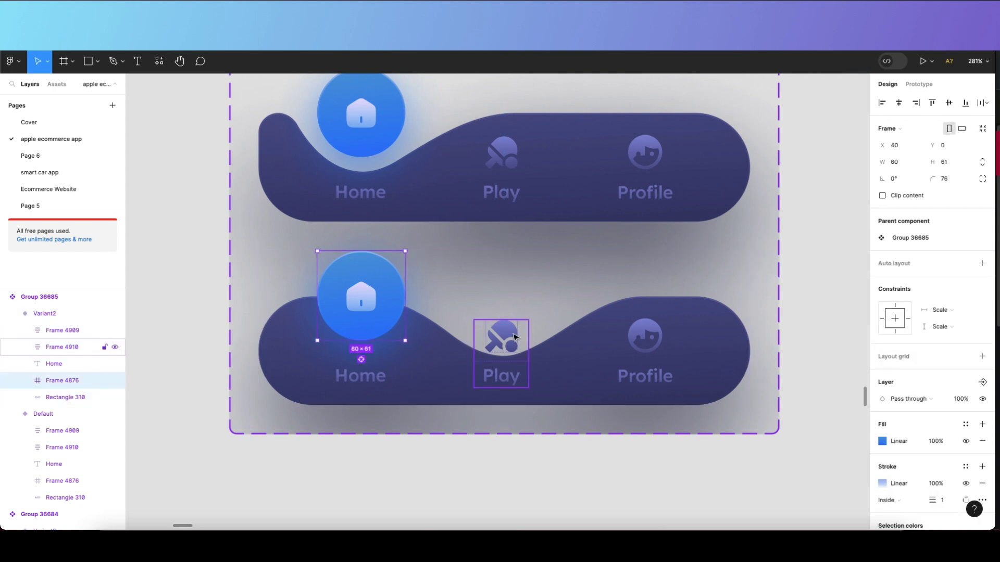
double_click(500, 336)
left_click(551, 308)
left_click(496, 356)
right_click(497, 356)
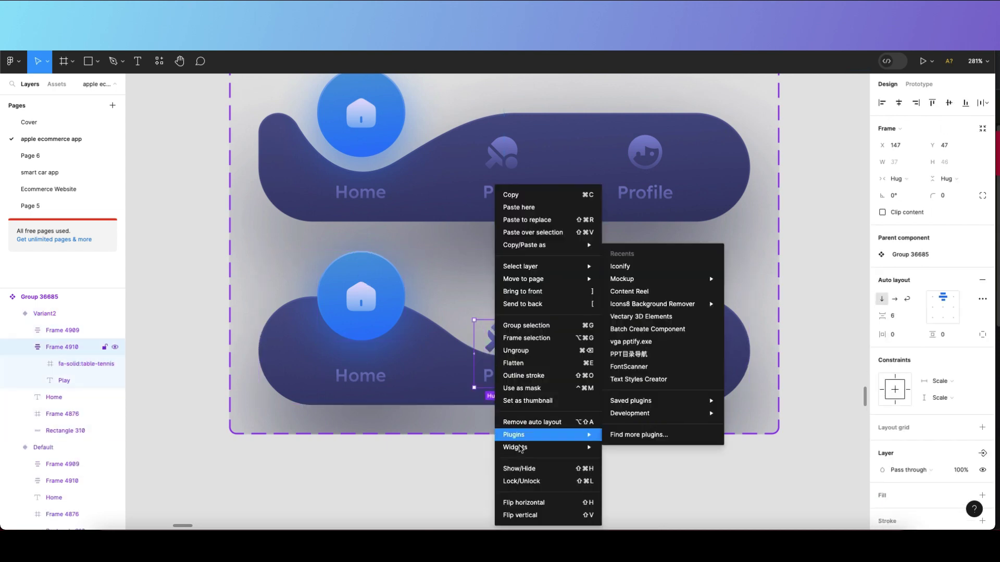
left_click(532, 421)
left_click(378, 334)
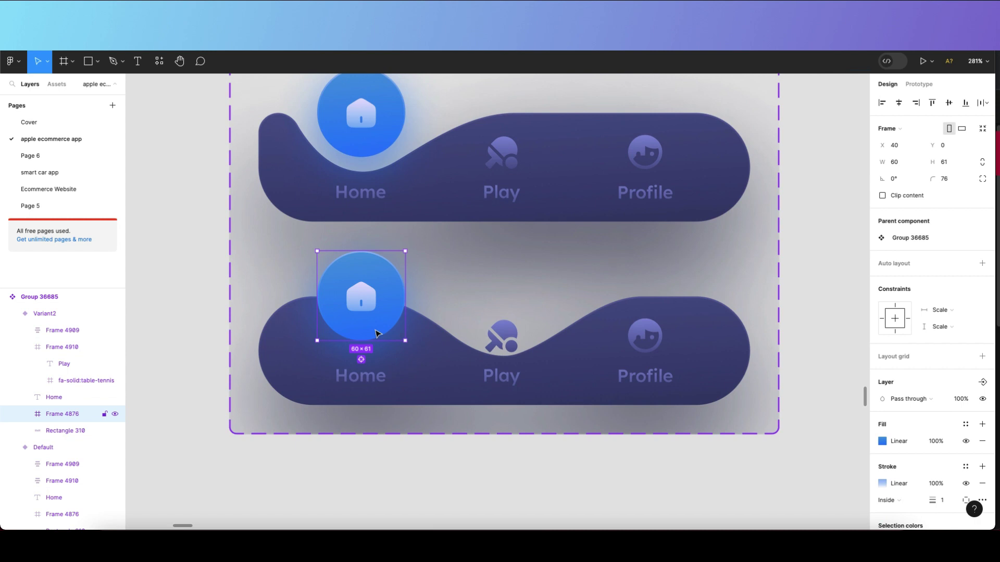
left_click(502, 344)
key("Delete")
- Move the second variant's blue home circle horizontally to X 137, centred in the notch above Play
left_click(354, 280)
left_click(354, 280)
key("shift+Right")
key("shift+Right")
key("shift+Right")
key("shift+Right")
key("shift+Right")
key("shift+Right")
key("shift+Right")
key("shift+Right")
key("shift+Right")
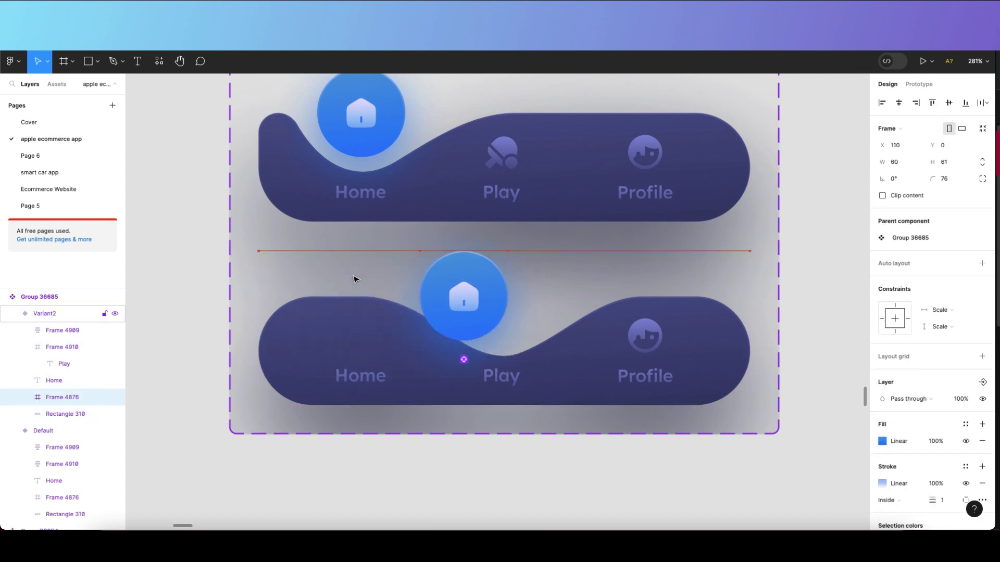
key("Right")
key("Right")
key("Right")
key("Right")
key("Right")
key("Right")
key("Right")
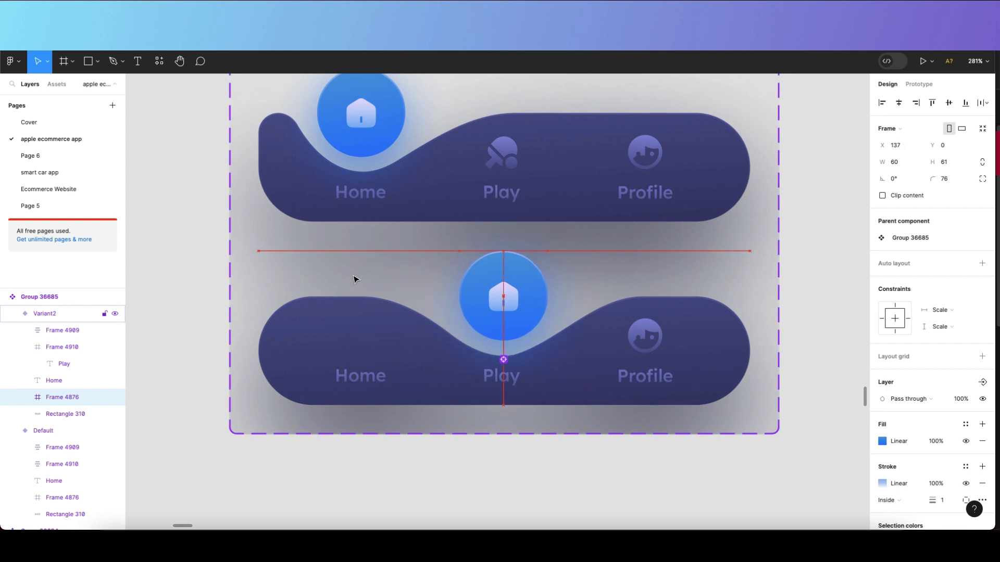
scroll(567, 336, "down", 1)
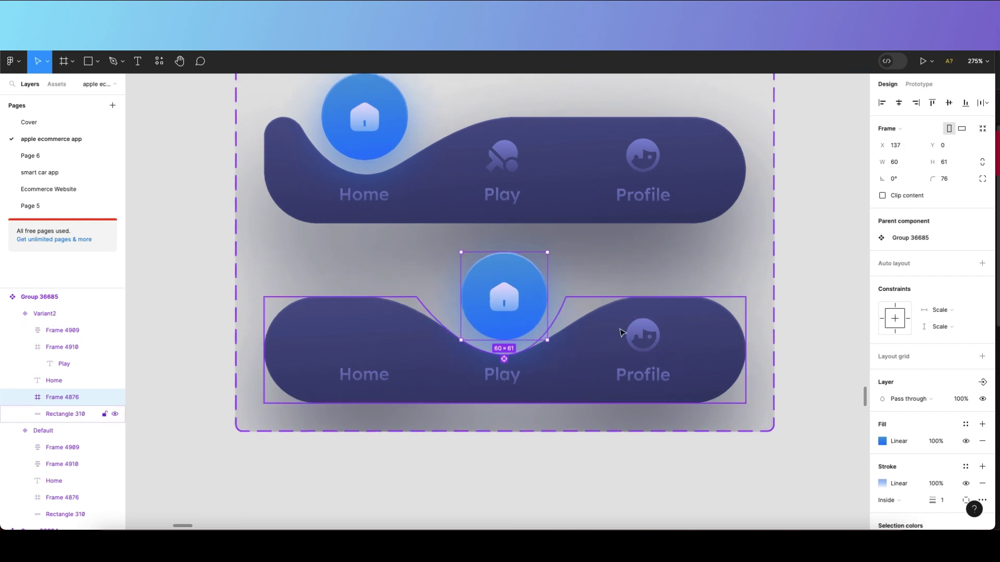
left_click(830, 281)
- Recolour both stops of the moved circle's fill gradient with purples sampled from Frame 4907, using 5E27F9 for the end stop
left_click(530, 271)
scroll(529, 292, "up", 1)
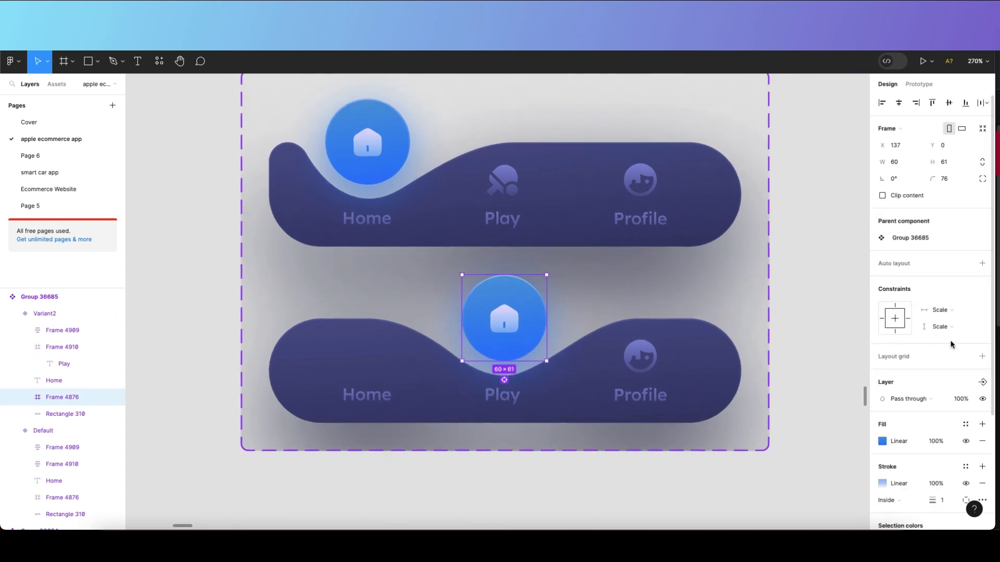
left_click(882, 441)
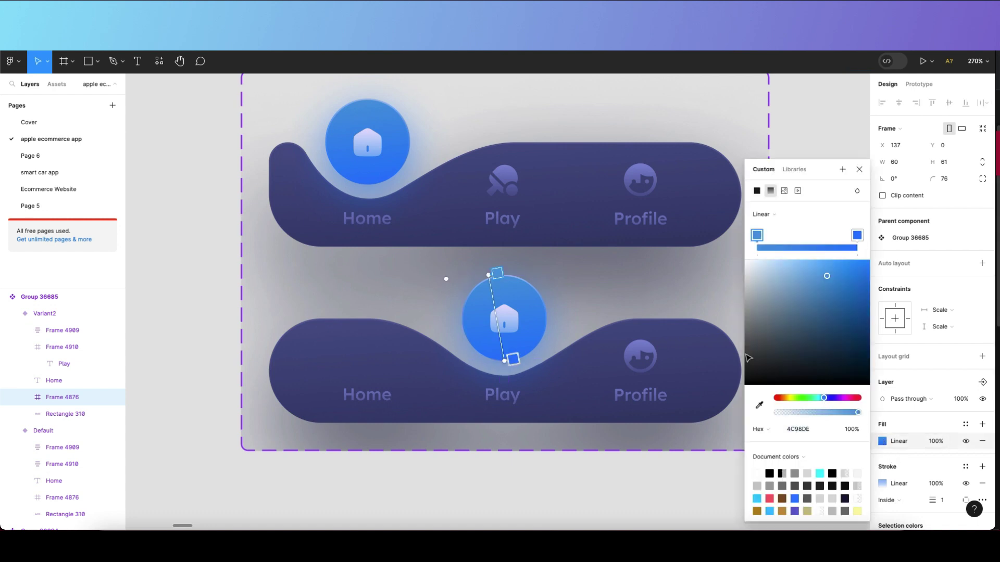
scroll(526, 383, "down", 5)
scroll(457, 123, "up", 10)
left_click(758, 405)
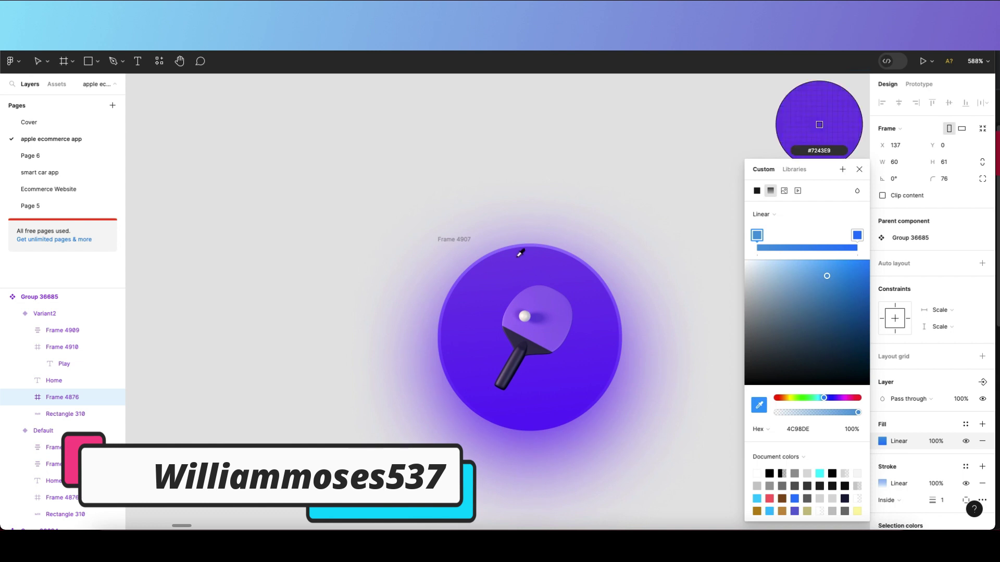
left_click(519, 254)
left_click(856, 235)
left_click(758, 406)
left_click(540, 415)
scroll(584, 415, "down", 8)
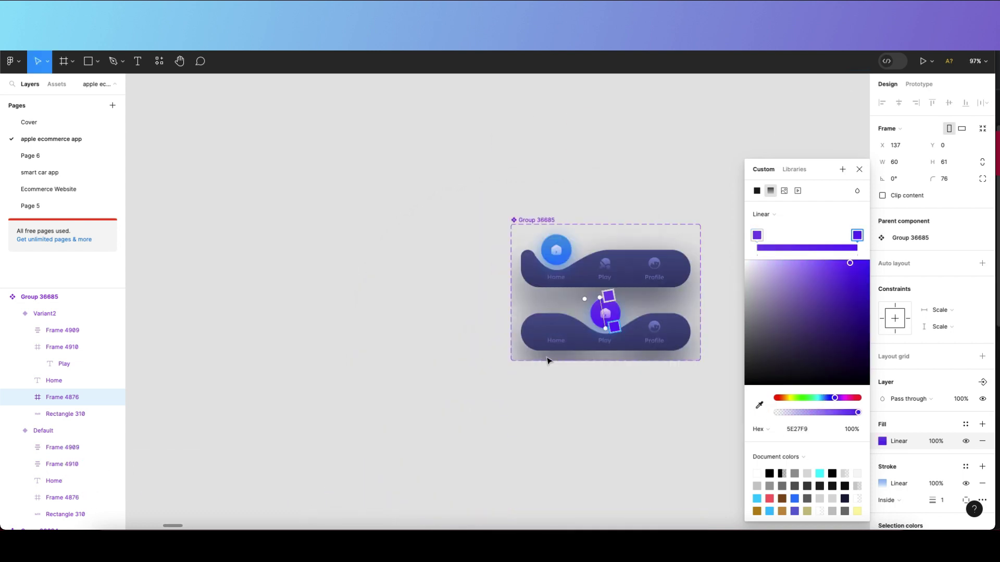
scroll(617, 307, "up", 5)
- Replace the home icon inside the purple circle with the table tennis paddle image from Frame 4907
double_click(595, 308)
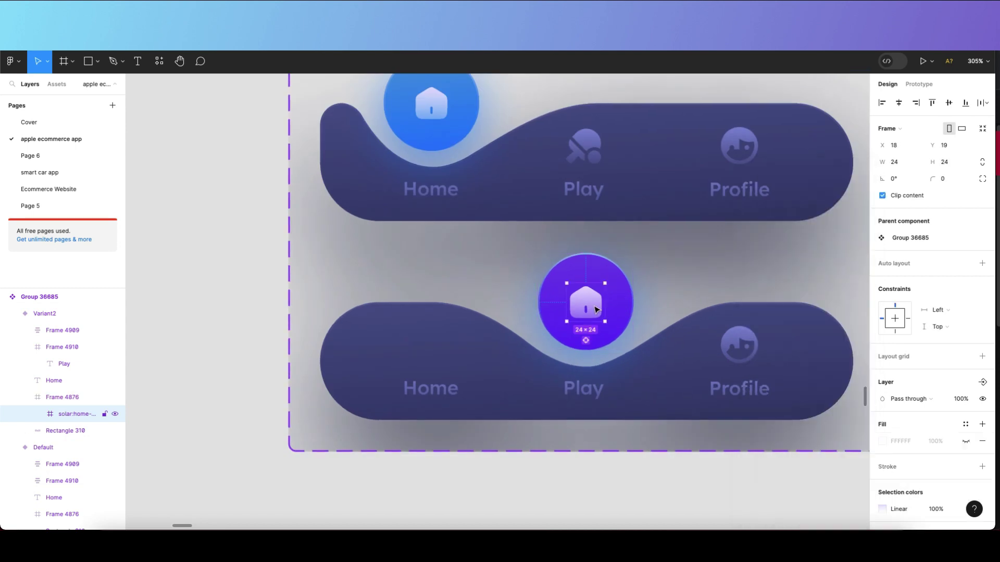
key("Delete")
scroll(596, 309, "down", 4)
scroll(500, 339, "up", 8)
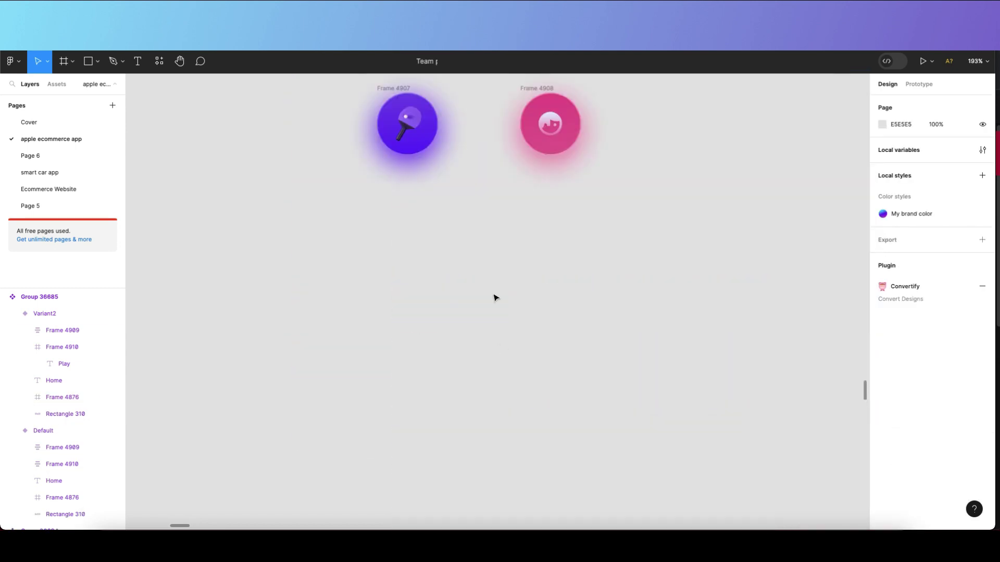
left_click(404, 119)
scroll(525, 276, "down", 5)
scroll(590, 397, "up", 5)
left_click(590, 397)
scroll(551, 331, "down", 2)
- Change the purple circle's drop shadow colour from blue to a matching purple
left_click(543, 345)
left_click(543, 344)
left_click(880, 467)
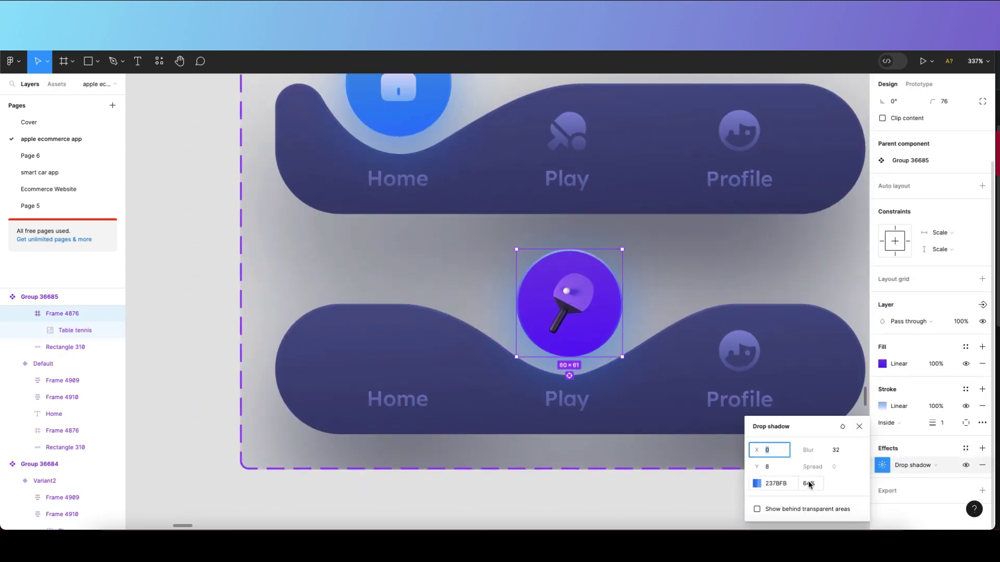
left_click(759, 484)
left_click_drag(703, 399, 711, 399)
scroll(514, 361, "down", 5)
left_click(513, 471)
scroll(568, 368, "up", 2)
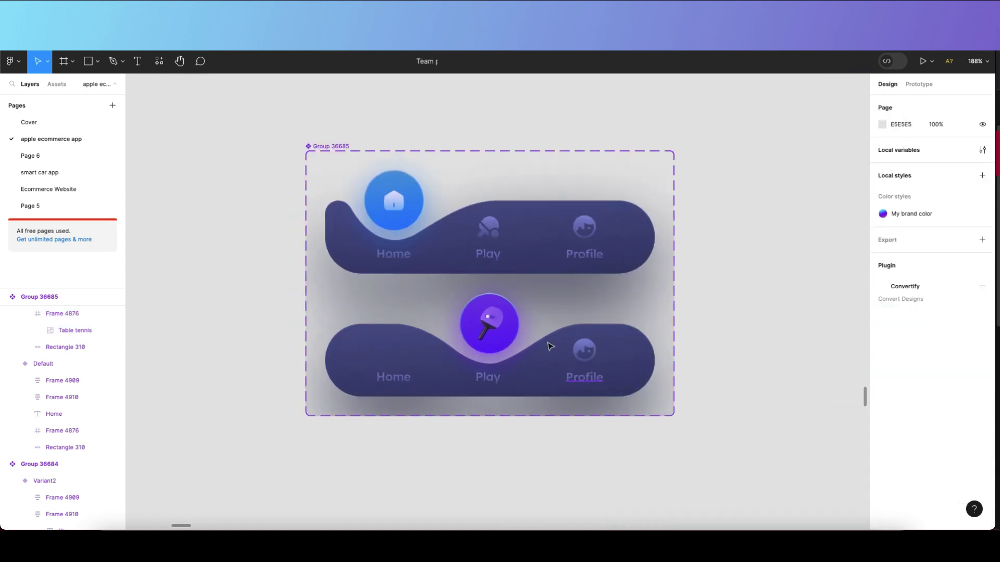
- Set the first stop of the purple circle's stroke gradient to 9879FE, sampled from the rim of Frame 4907
left_click(489, 318, "super")
scroll(477, 316, "up", 5)
left_click(498, 290)
scroll(927, 313, "down", 2)
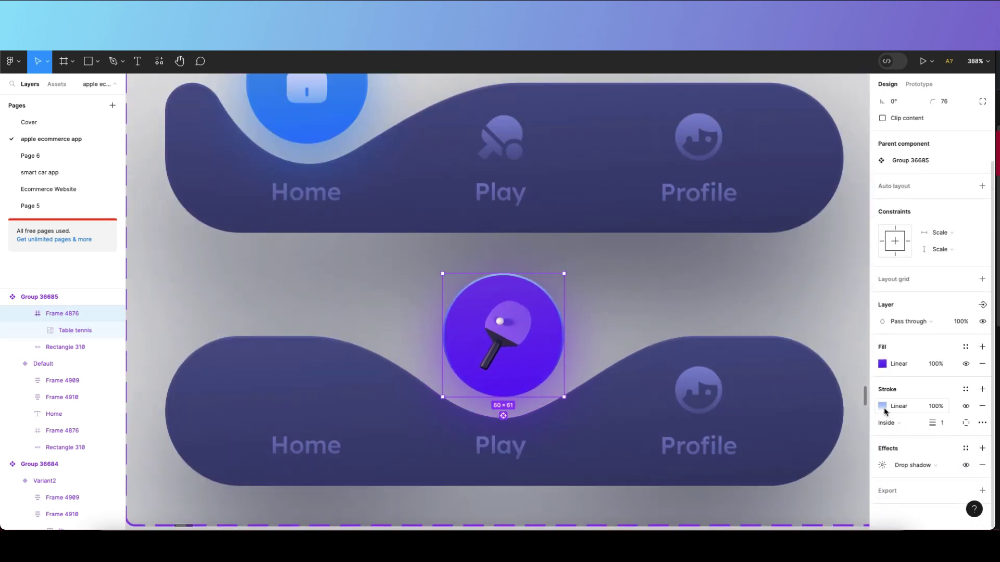
left_click(882, 406)
scroll(521, 292, "up", 3)
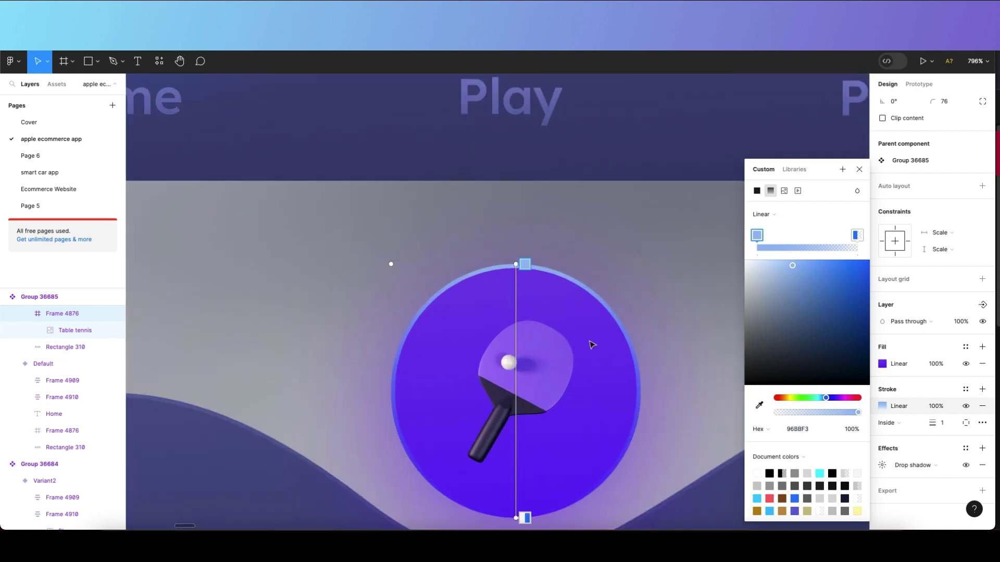
scroll(625, 396, "down", 8)
left_click(760, 404)
scroll(487, 292, "up", 15)
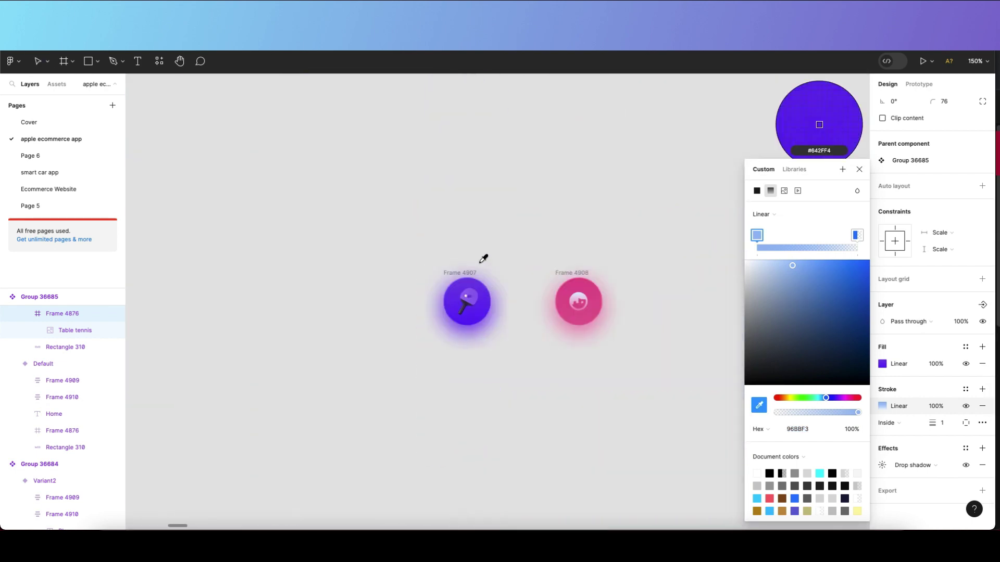
left_click(551, 490)
scroll(498, 387, "down", 8)
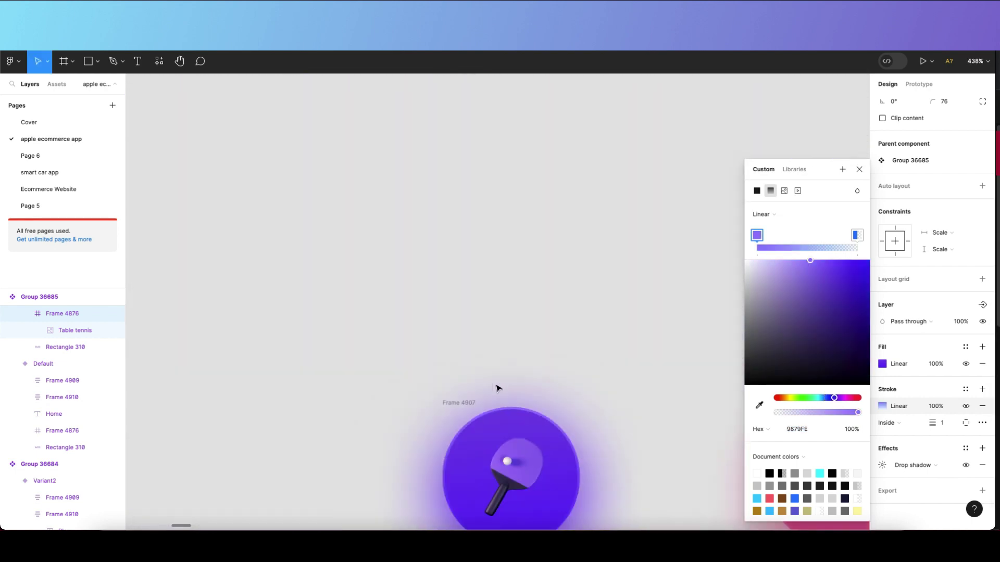
scroll(500, 388, "down", 3)
scroll(506, 390, "up", 4)
- Set the end stop of the circle's stroke gradient to 5E28F8, sampled from Frame 4907
left_click(857, 235)
left_click(758, 410)
left_click(531, 373)
scroll(531, 386, "down", 10)
scroll(584, 420, "down", 5)
scroll(449, 359, "down", 1)
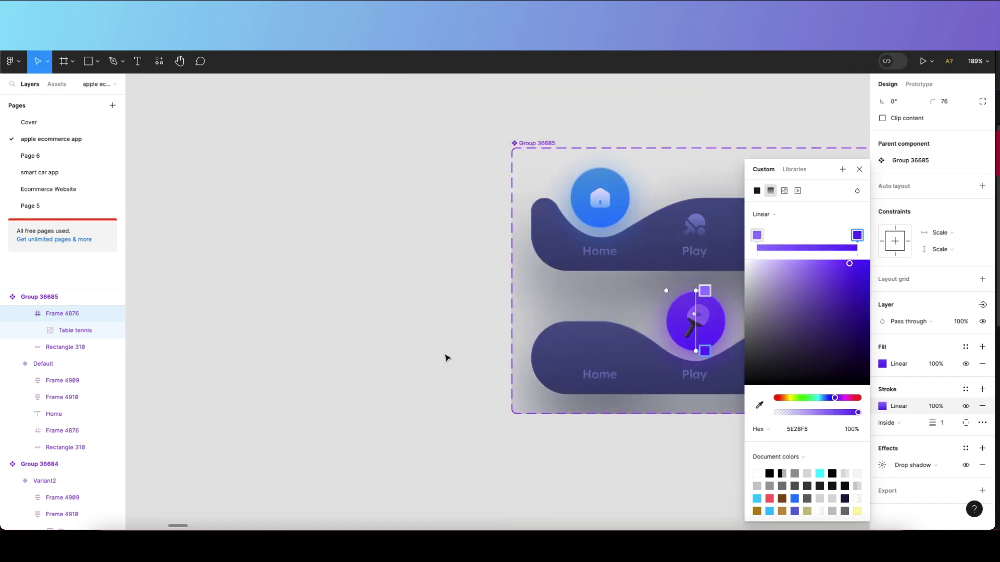
- Add a third variant to the Group 36685 navigation bar component set
scroll(460, 350, "right", 4)
left_click(555, 436)
scroll(508, 353, "up", 3)
scroll(508, 353, "left", 2)
scroll(507, 353, "down", 3)
left_click(473, 167)
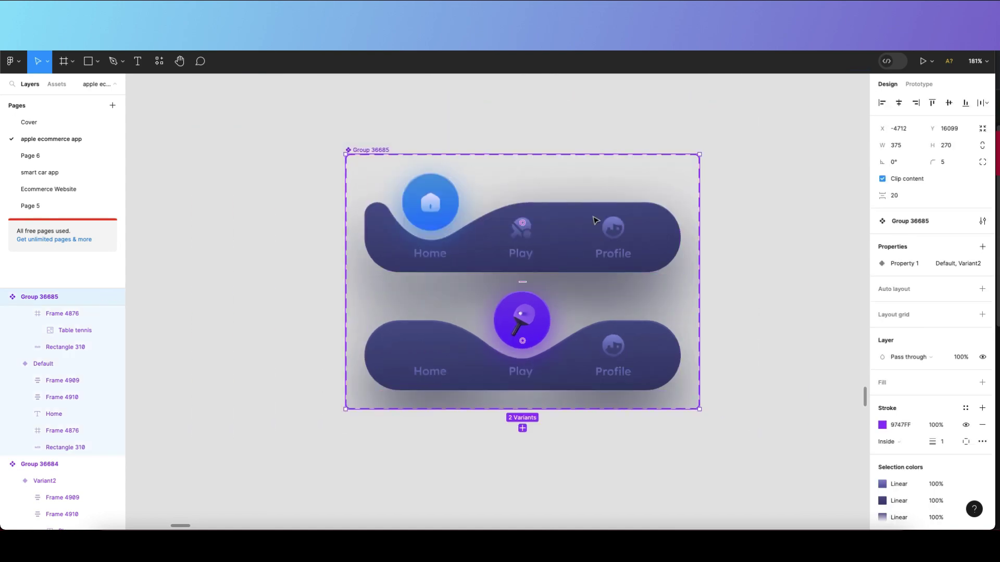
left_click(522, 429)
scroll(772, 396, "down", 3)
left_click(772, 396)
scroll(543, 279, "up", 5)
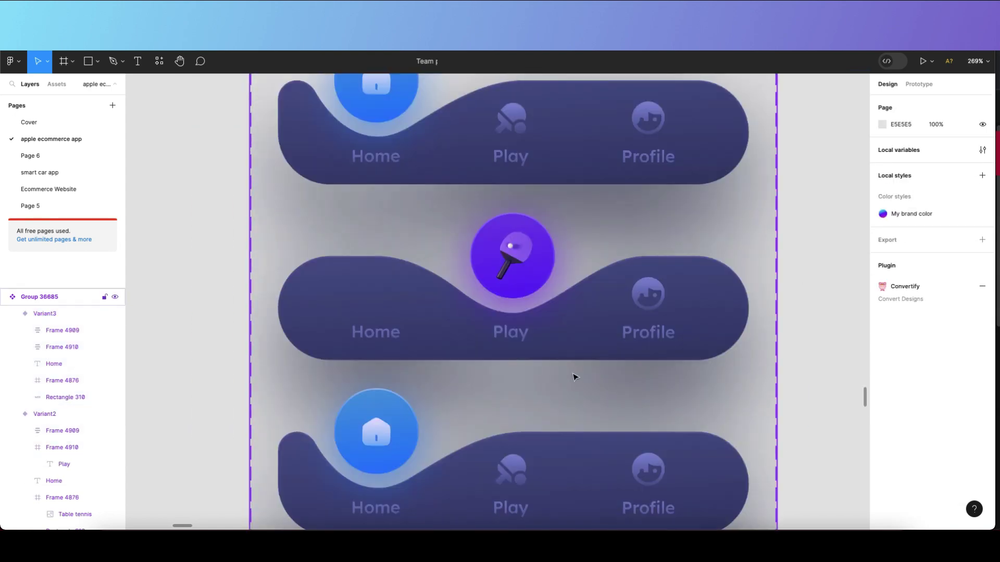
- Reshape the third variant's bar so its notch dips under Profile at X 264.5, Y 71, with shoulder points at X 203 and X 300
scroll(575, 377, "down", 3)
double_click(567, 420)
left_click_drag(596, 411, 639, 411)
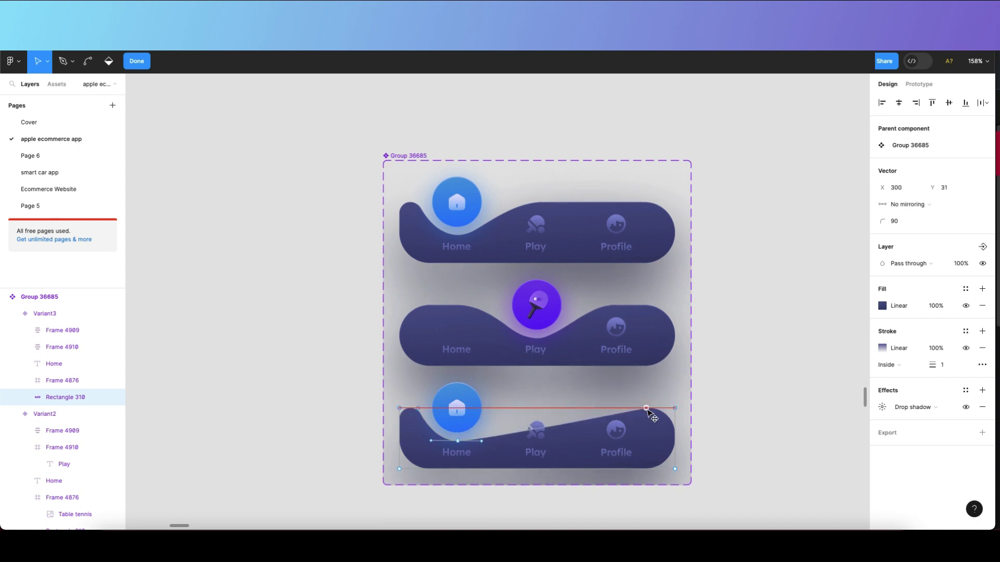
left_click_drag(459, 444, 620, 448)
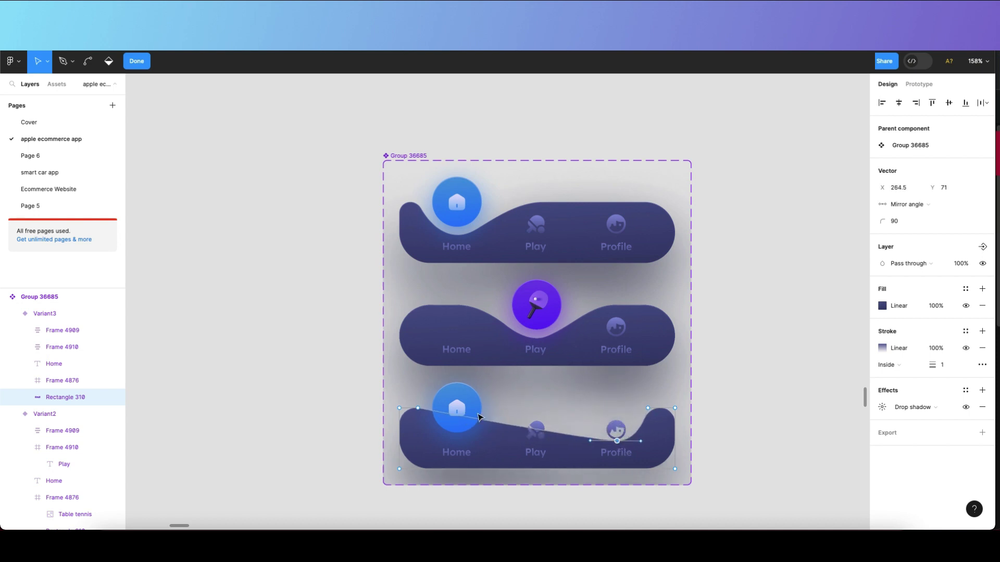
left_click_drag(419, 410, 567, 411)
scroll(618, 390, "up", 5)
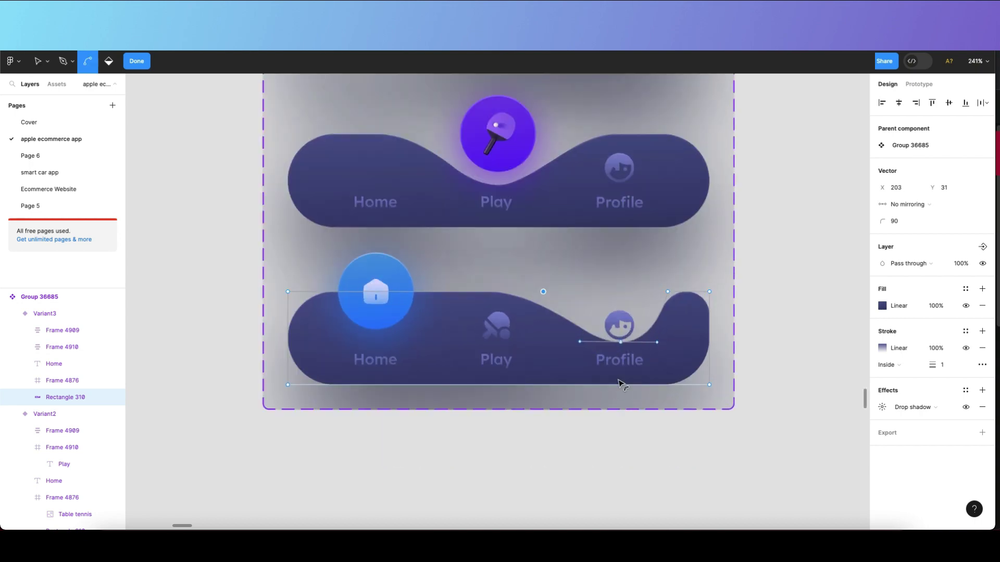
- Lower the third variant's notch point to Y 72 and shift the shoulder point beyond Profile to X 311
left_click(620, 339)
left_click(501, 262)
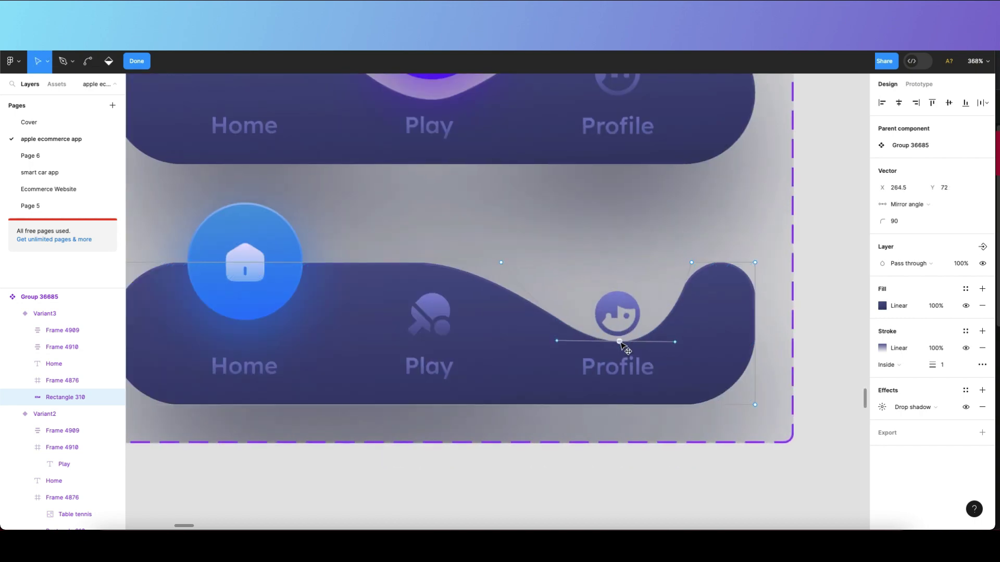
scroll(615, 367, "down", 3)
scroll(620, 360, "up", 1)
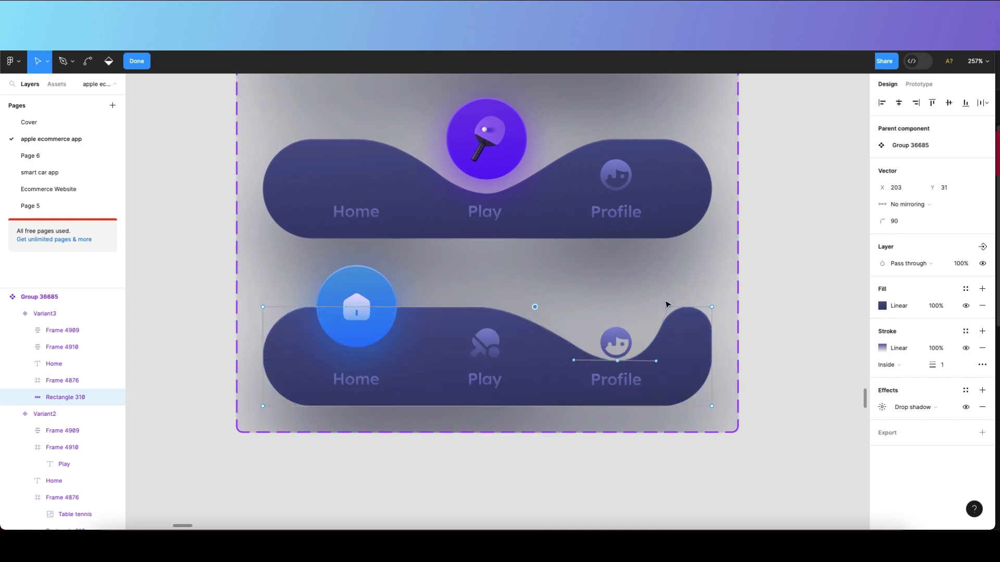
left_click_drag(669, 309, 672, 308)
scroll(662, 365, "down", 4)
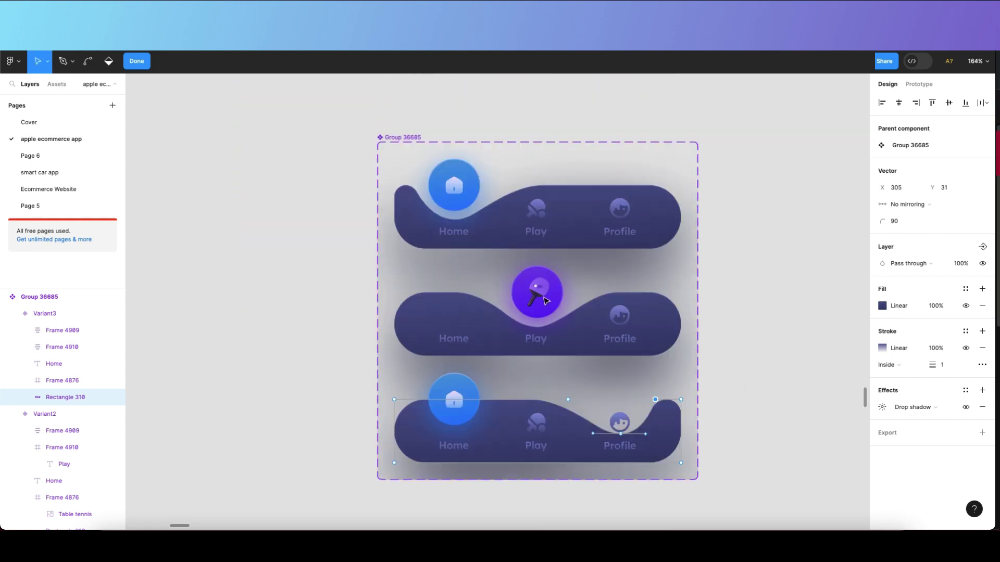
left_click_drag(655, 400, 662, 400)
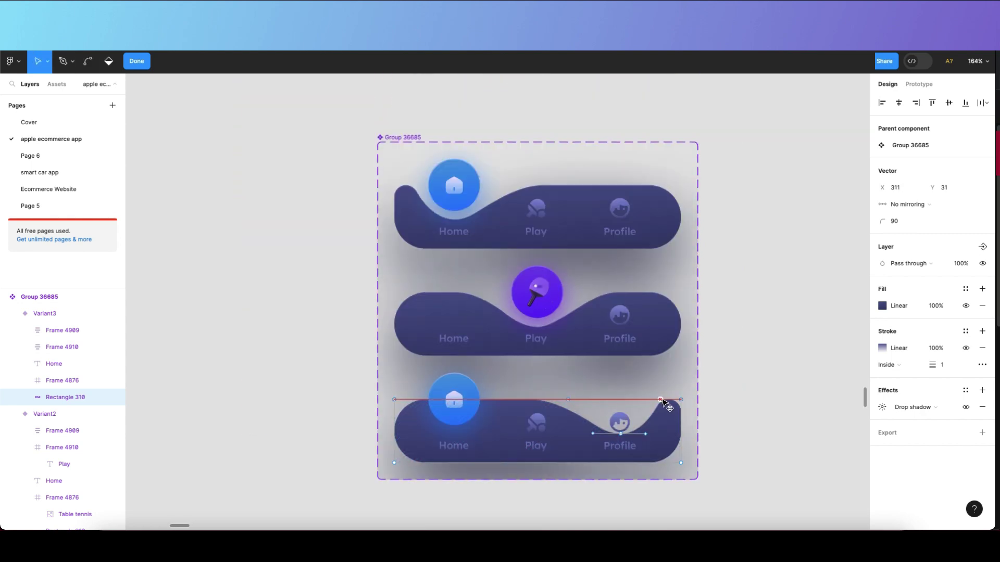
double_click(750, 375)
left_click(750, 375)
- Remove auto layout from the third variant's Profile tab frame and delete the profile icon inside it
double_click(626, 423)
double_click(626, 422)
scroll(628, 422, "down", 3)
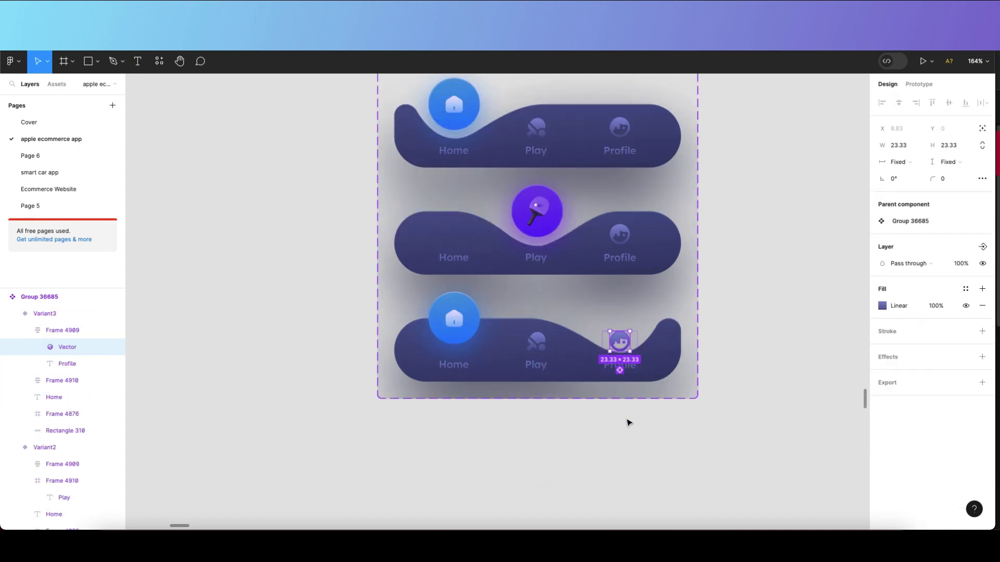
scroll(626, 420, "up", 4)
left_click(627, 419)
double_click(640, 341)
right_click(634, 337)
left_click(671, 423)
left_click(603, 405)
double_click(615, 307)
double_click(616, 308)
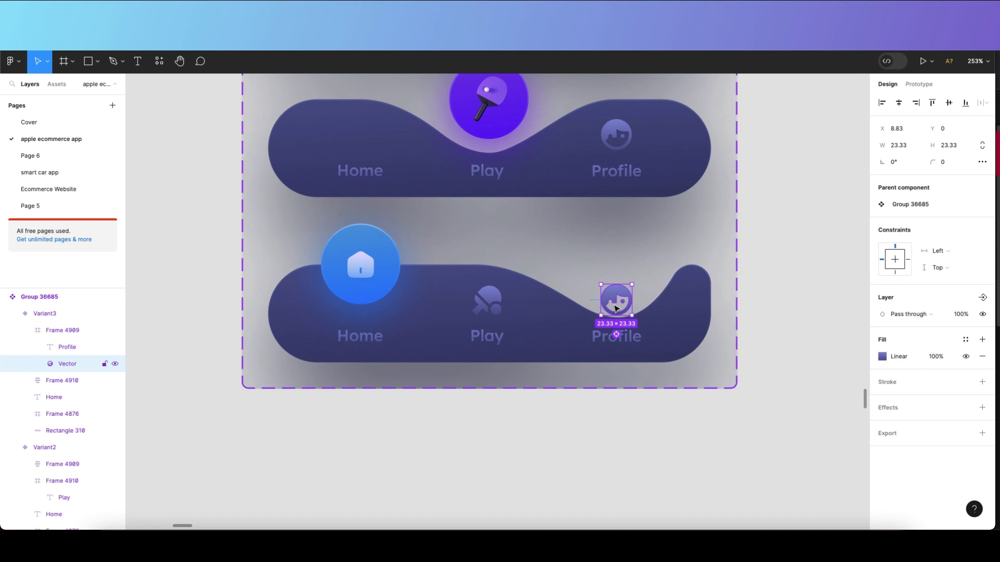
key("Delete")
- Move the third variant's blue circle horizontally to X 233 so it sits in the notch above Profile
double_click(374, 265)
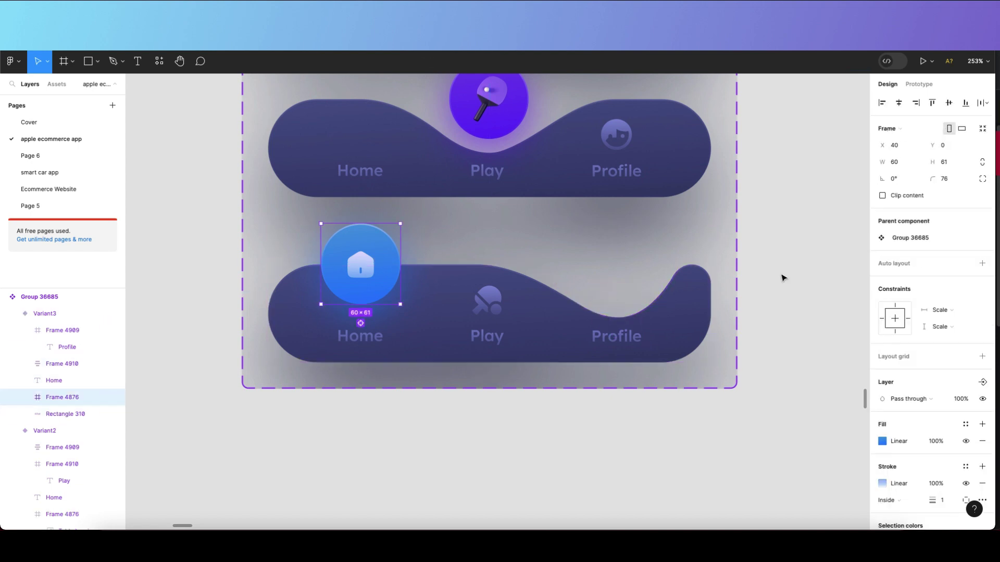
key("shift+Right")
key("shift+Right")
key("shift+Right")
key("shift+Right")
key("shift+Right")
key("shift+Right")
key("shift+Right")
key("shift+Right")
key("shift+Right")
key("shift+Right")
key("shift+Right")
key("shift+Right")
key("shift+Right")
key("shift+Right")
key("shift+Right")
key("shift+Right")
key("shift+Right")
key("shift+Right")
key("shift+Right")
key("shift+Right")
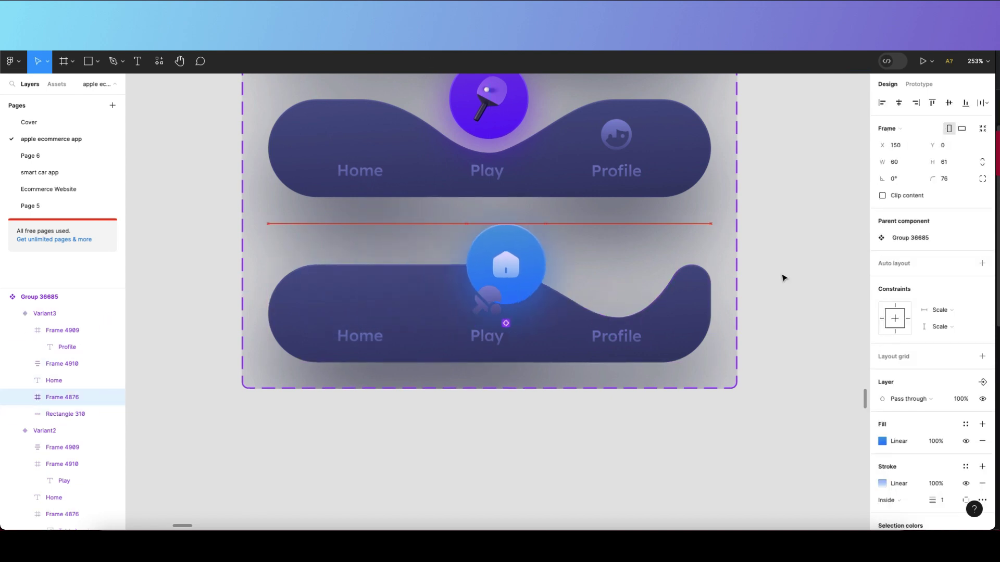
key("shift+Left")
key("Right")
key("Right")
key("Right")
key("Right")
key("Left")
scroll(783, 278, "down", 4)
left_click(832, 285)
scroll(616, 339, "up", 2)
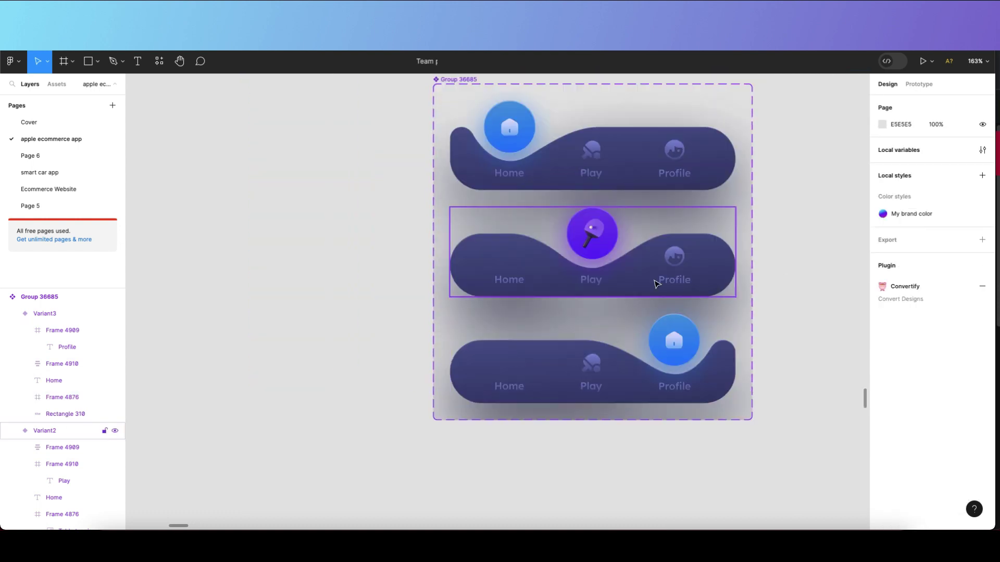
double_click(682, 264)
double_click(682, 264)
scroll(715, 253, "up", 2)
key("Escape")
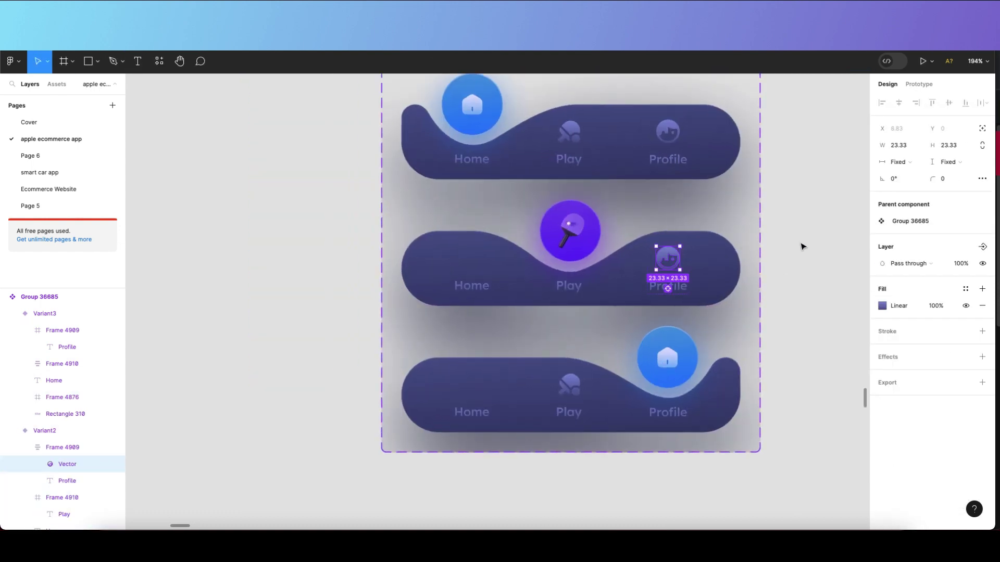
scroll(692, 331, "down", 5)
left_click(695, 332)
- Copy the profile icon from inside the pink circle of Frame 4908
scroll(694, 332, "up", 7)
scroll(695, 332, "down", 2)
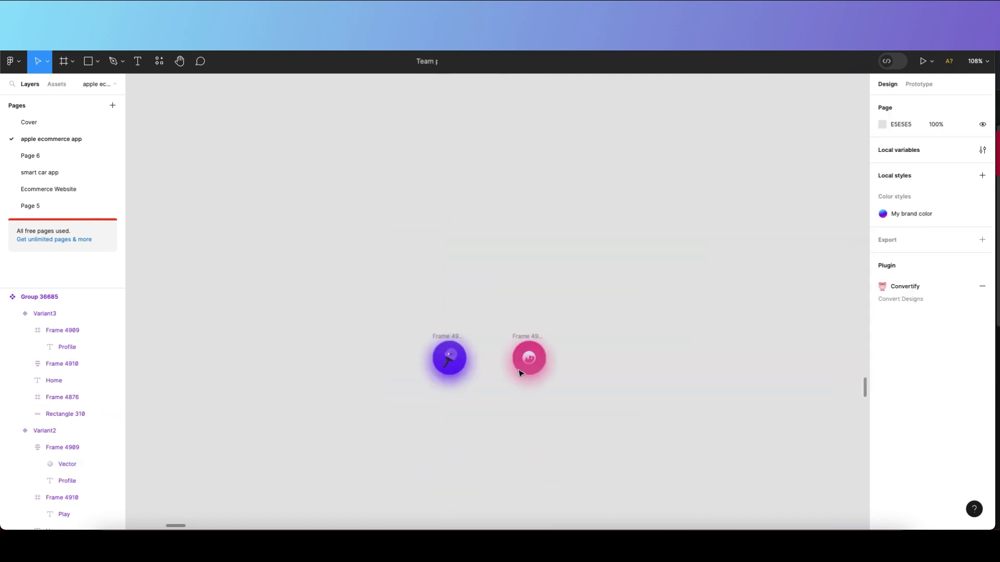
scroll(519, 365, "up", 8)
left_click(567, 324)
scroll(593, 310, "down", 5)
scroll(604, 359, "up", 5)
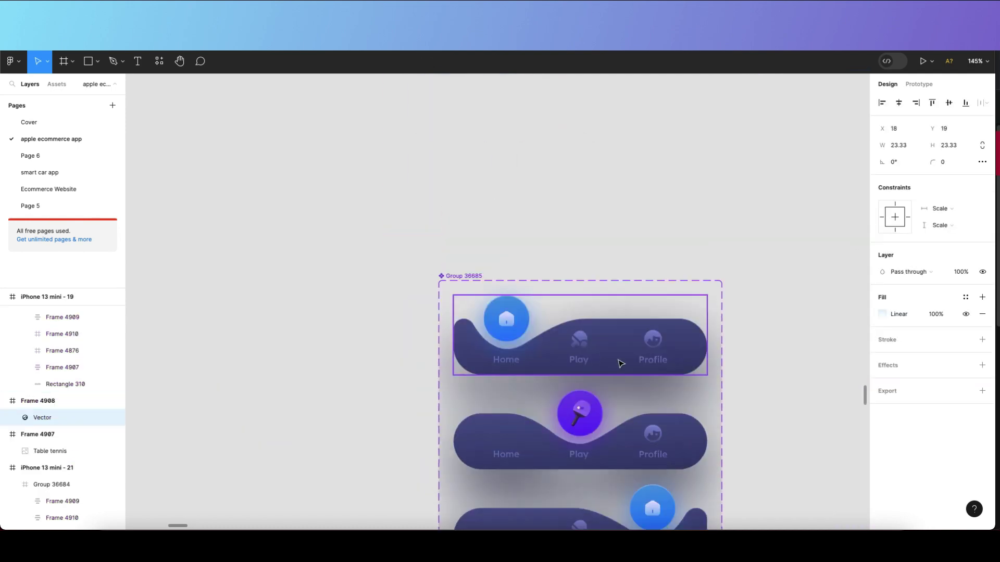
- Replace the home icon inside the third variant's blue circle with the copied profile icon
scroll(654, 349, "up", 8)
left_click(662, 301)
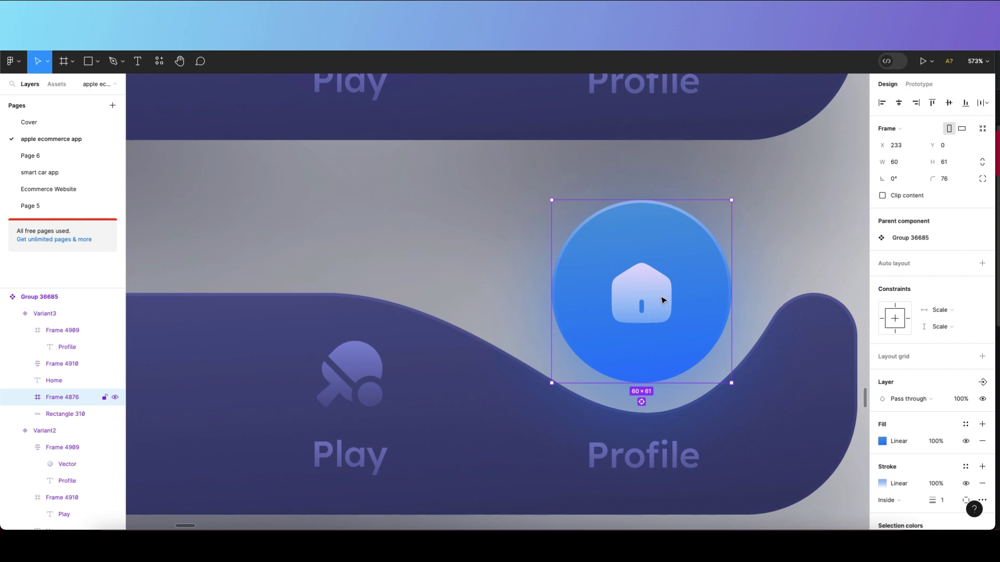
double_click(662, 300)
key("Delete")
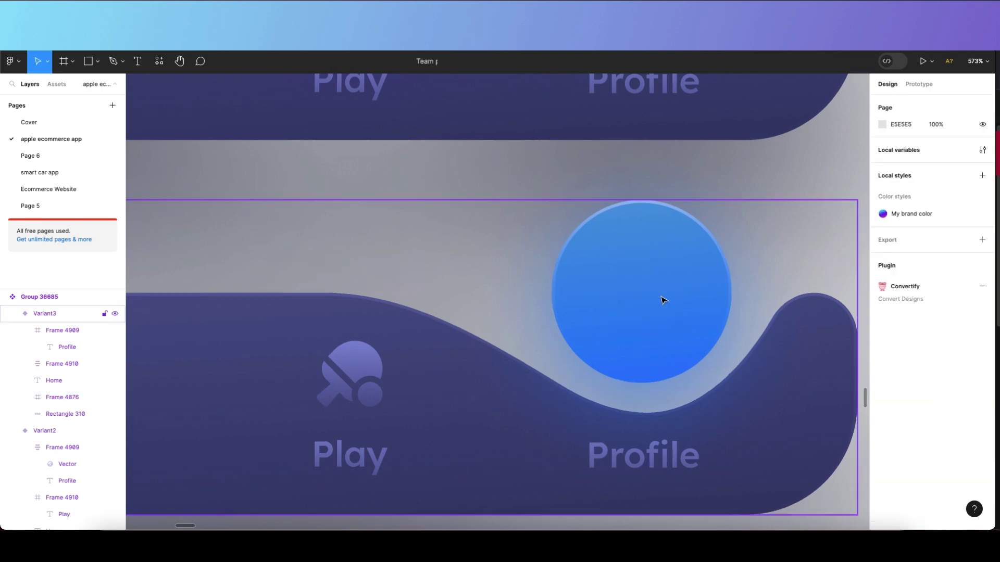
left_click(663, 300)
key("ctrl+v")
scroll(654, 305, "down", 6)
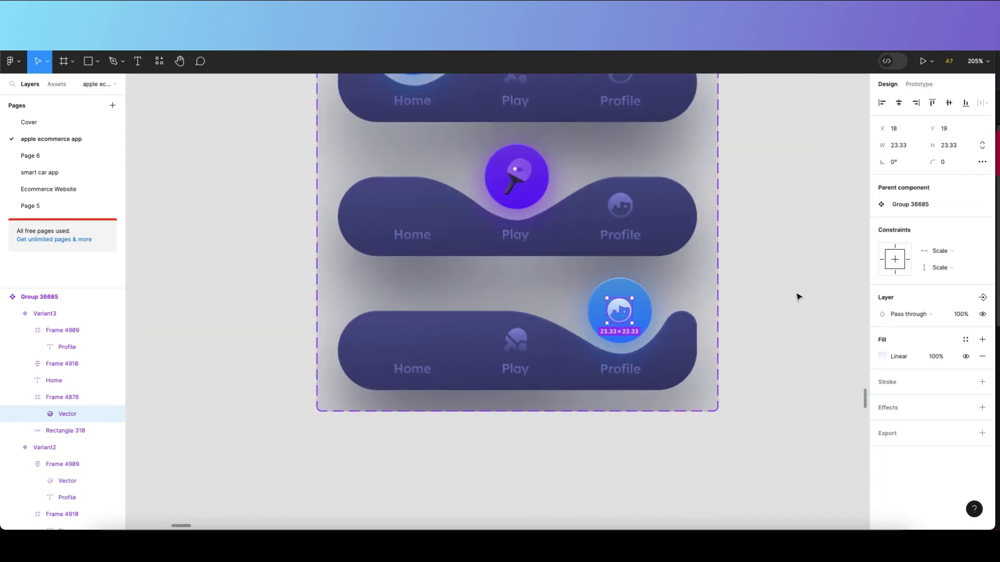
left_click(798, 295)
scroll(627, 330, "up", 3)
scroll(627, 330, "down", 2)
scroll(655, 398, "down", 1)
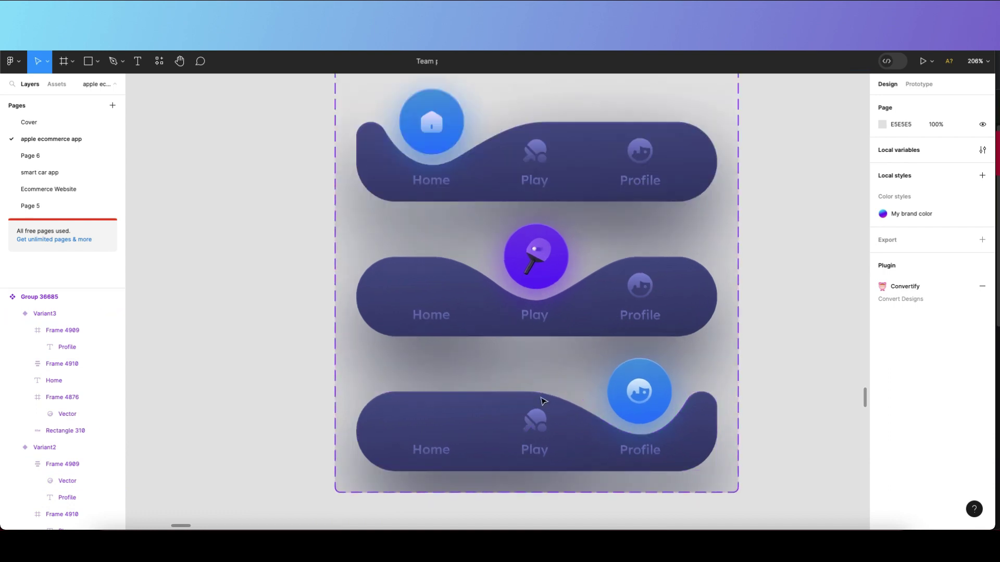
scroll(453, 272, "up", 3)
scroll(547, 273, "down", 2)
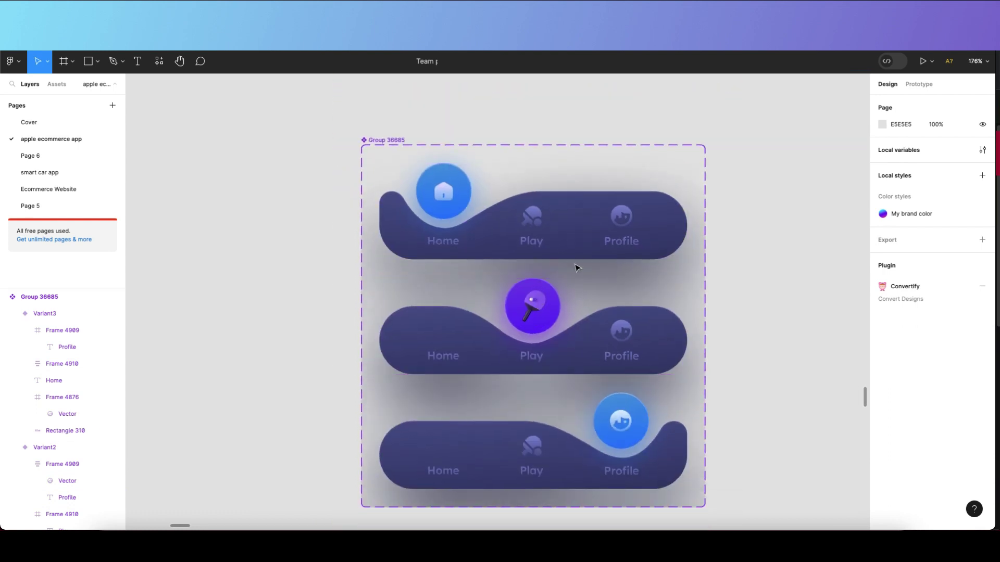
- Remove the first variant's existing Profile tab interaction that navigates to iPhone 13 mini - 20
left_click(931, 83)
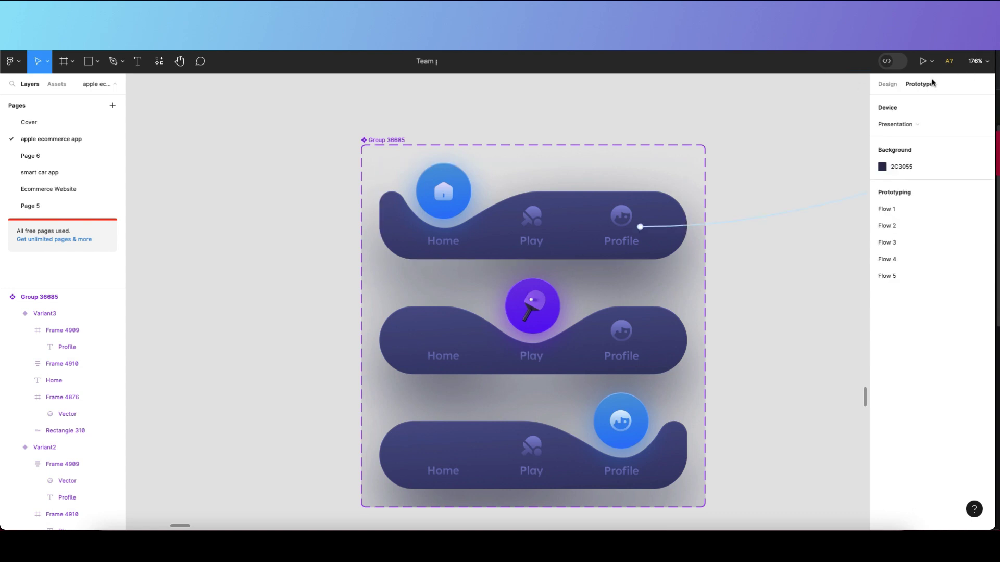
left_click(694, 228)
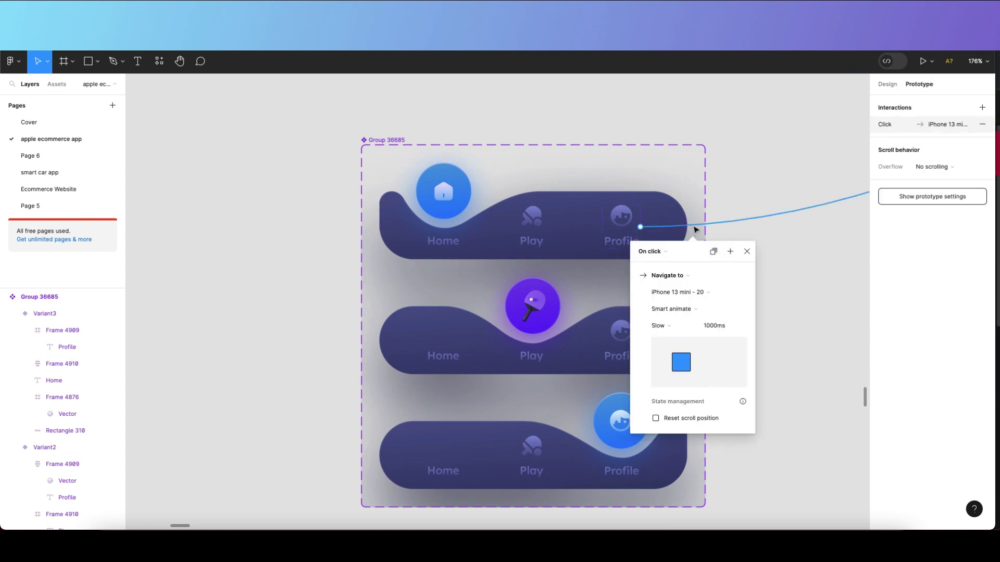
key("Escape")
left_click(776, 216)
- Link the first variant's Play tab to change to Variant2 on click, using Smart animate with Slow easing at 1000ms
left_click(513, 258)
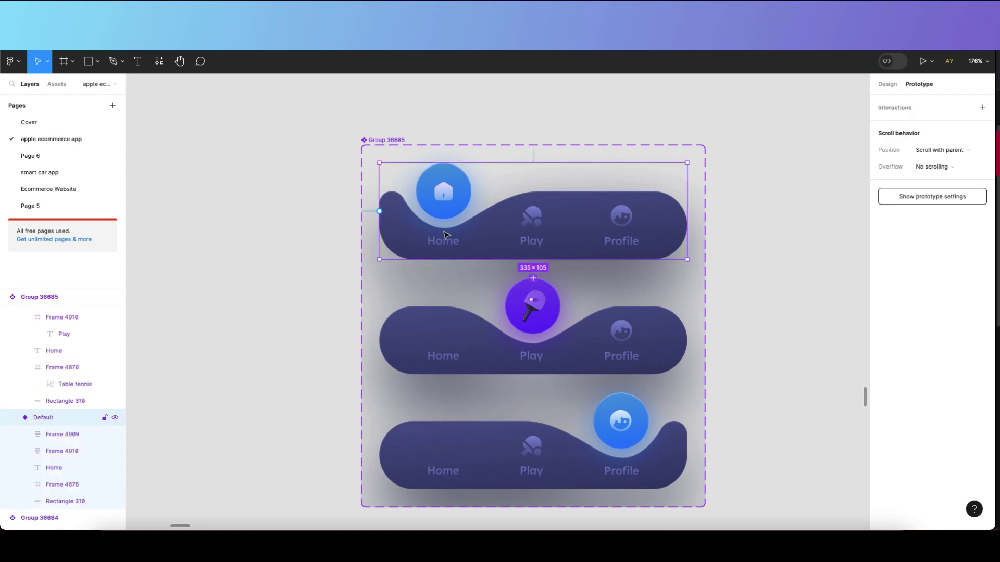
double_click(541, 242)
scroll(542, 240, "up", 2)
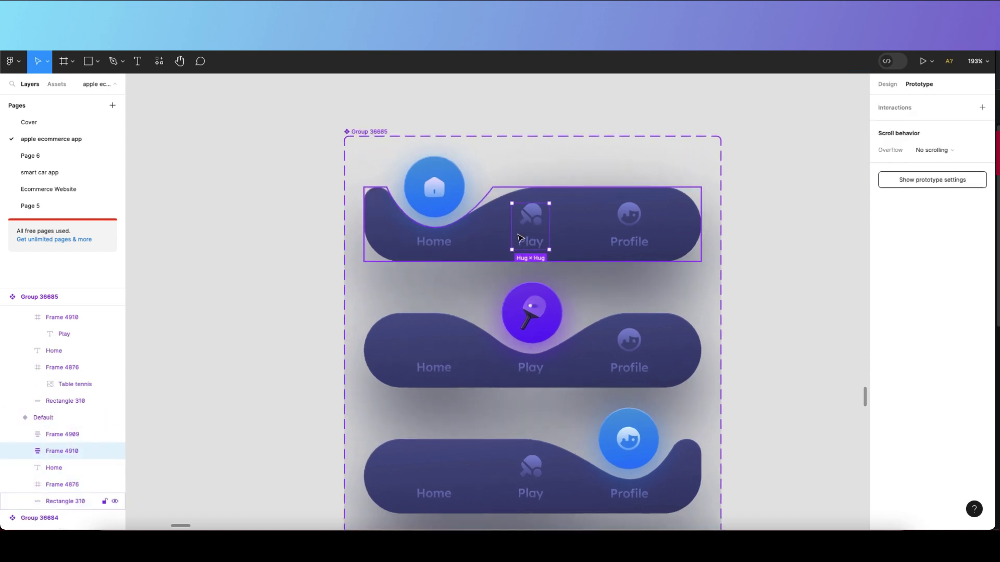
left_click_drag(548, 227, 463, 317)
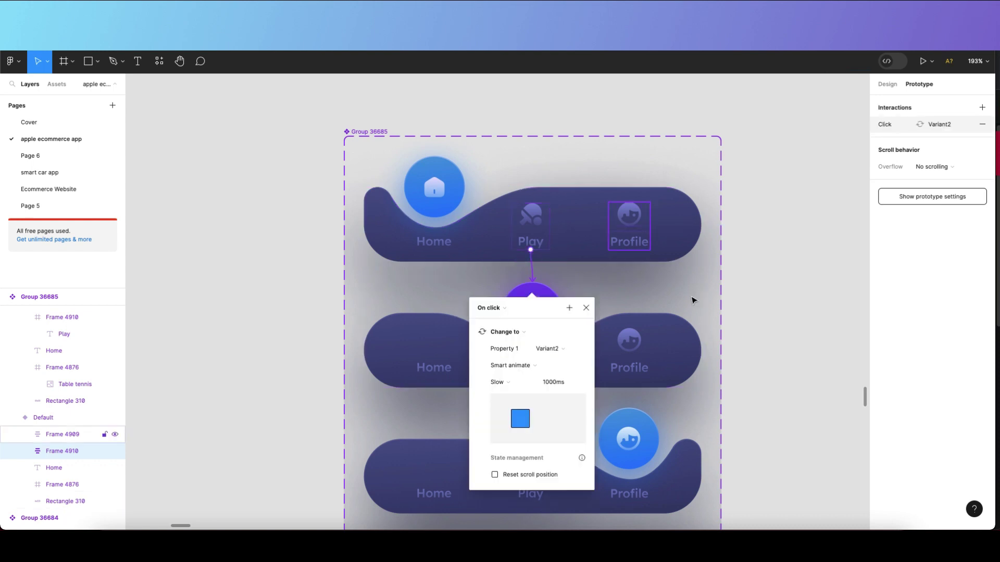
scroll(561, 348, "down", 1)
left_click(587, 294)
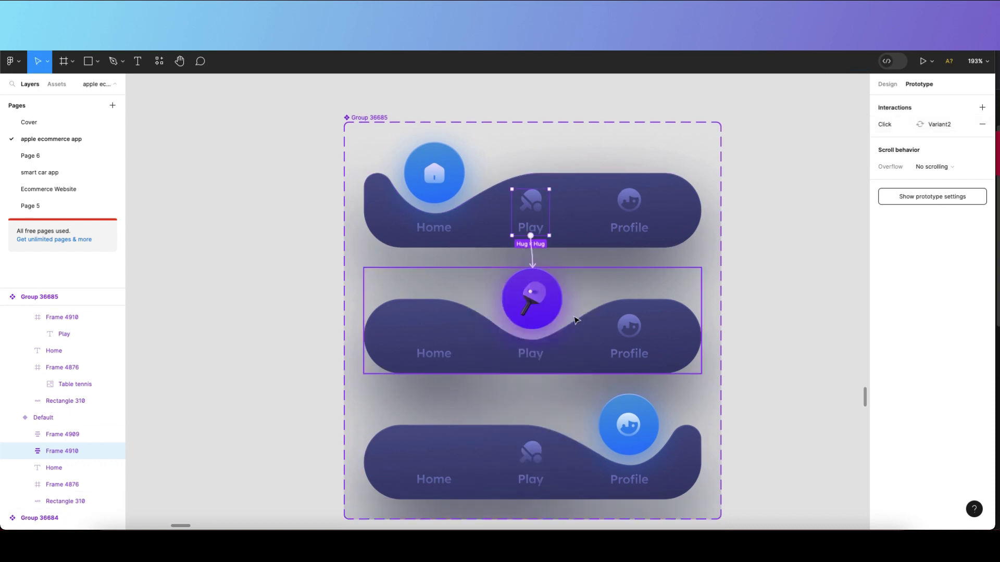
- Examine the easing options and duration of the Play tab's Variant2 interaction
left_click(533, 260)
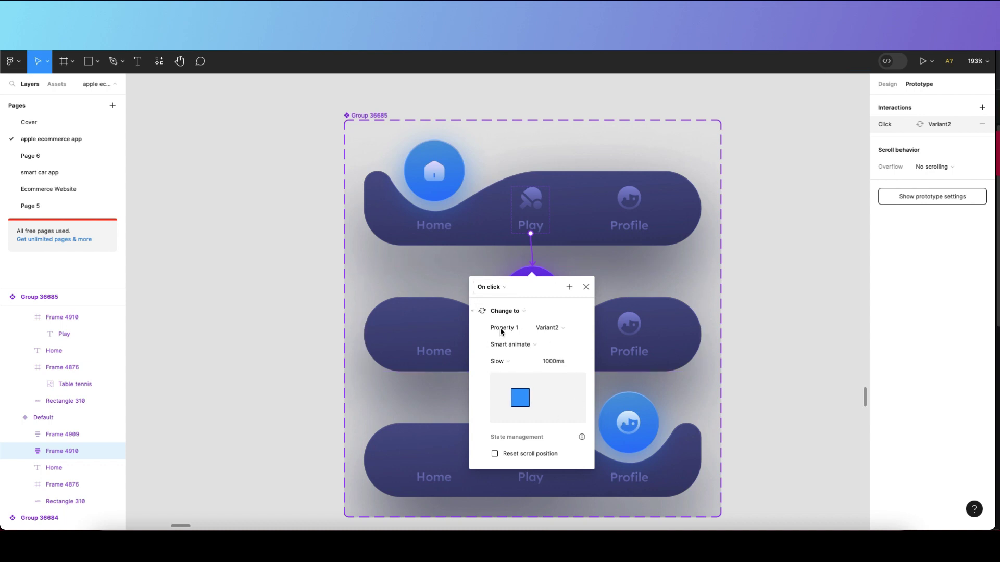
left_click(498, 361)
left_click(495, 373)
left_click(501, 362)
left_click(504, 368)
left_click(517, 364)
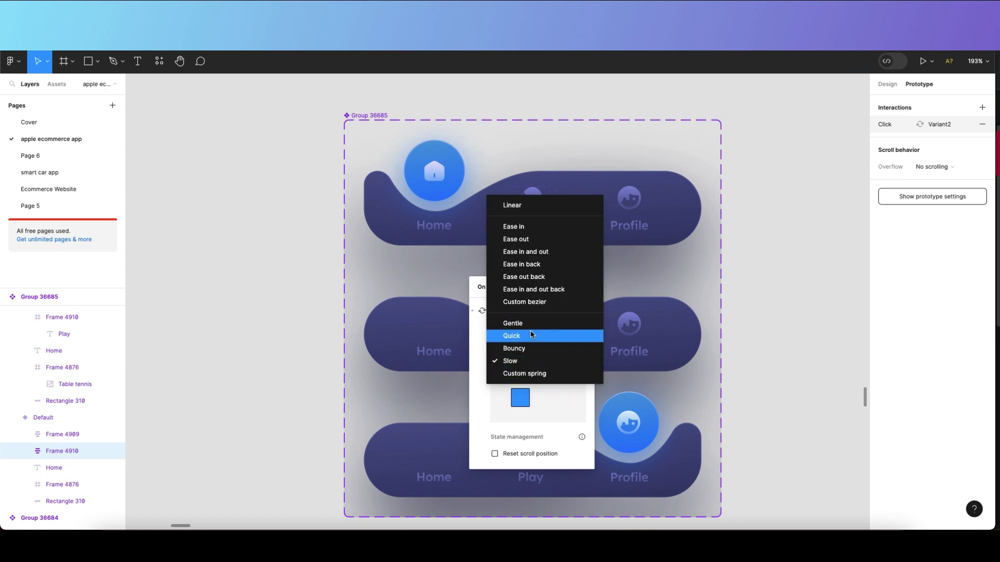
left_click(527, 359)
left_click_drag(548, 360, 539, 362)
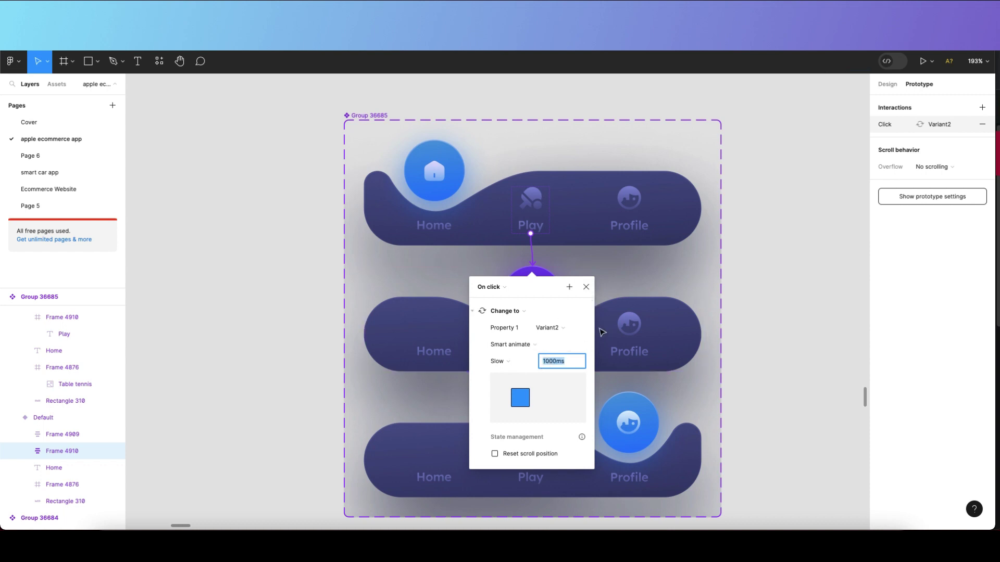
left_click(586, 287)
- Link the first variant's Profile tab to change to Variant3 on click, with Smart animate and Slow easing at 1000ms
left_click(643, 231)
left_click_drag(630, 234, 578, 467)
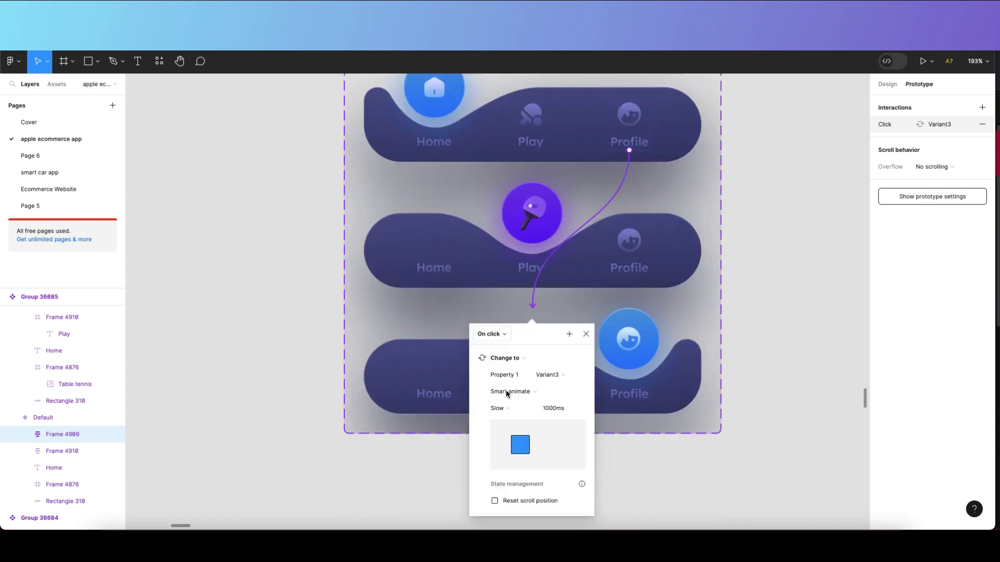
left_click(586, 334)
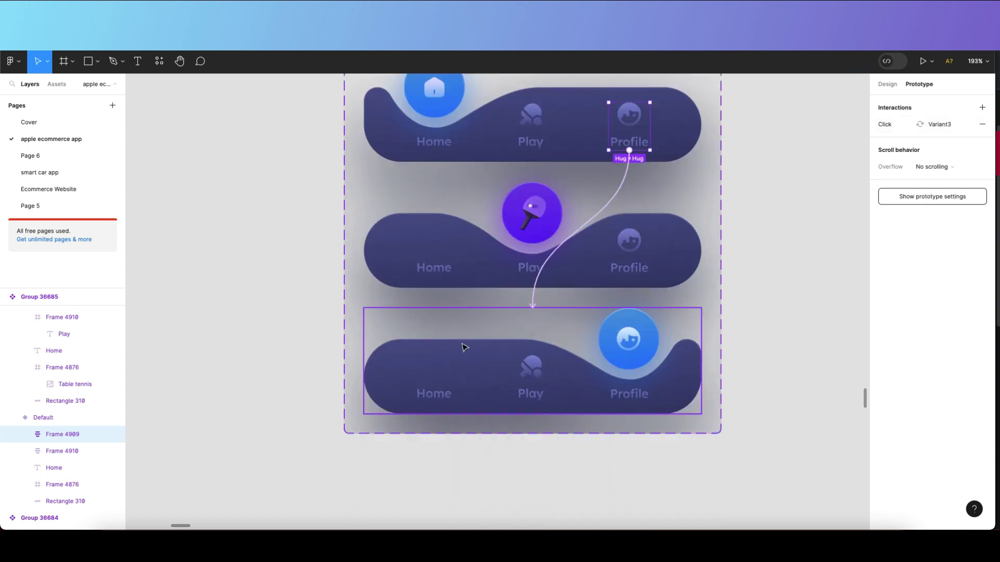
- Link the third variant's Play tab to Variant2
left_click(466, 345)
double_click(524, 376)
left_click_drag(531, 355, 530, 277)
left_click(435, 398)
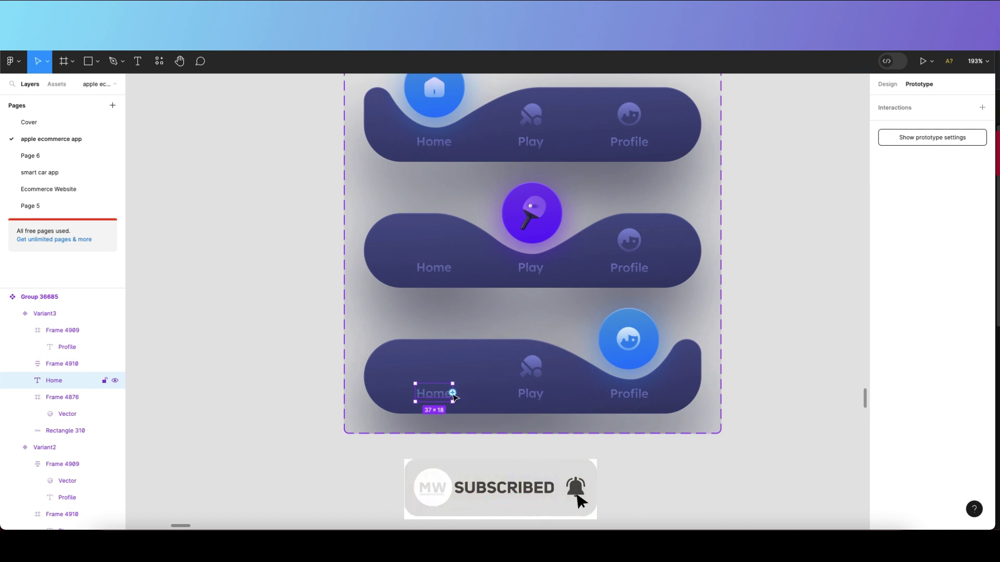
left_click(320, 235)
scroll(482, 235, "up", 2)
scroll(520, 312, "down", 5)
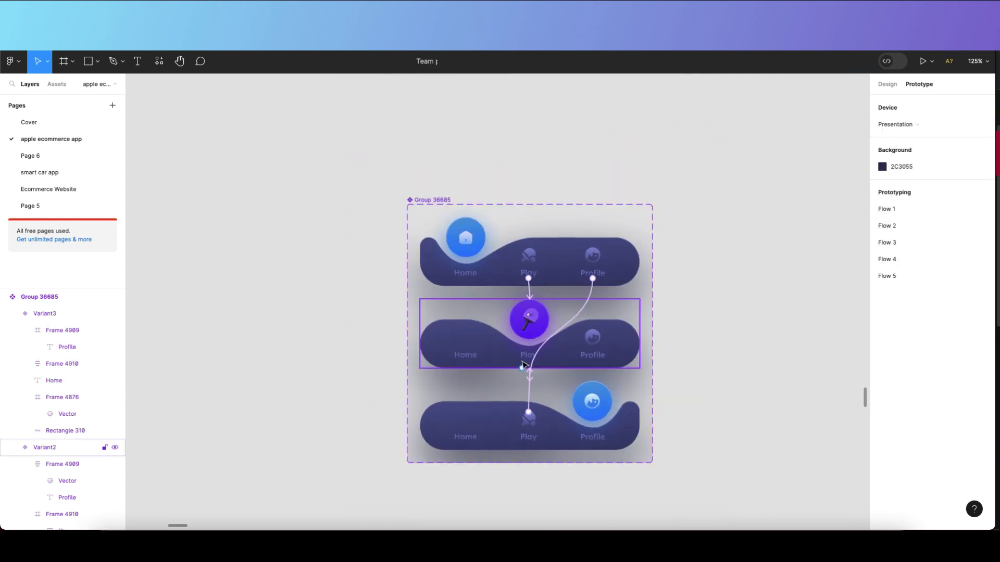
- Copy the dimmed home icon from the Home tab of the navigation bar in the iPhone 13 mini - 19 frame
scroll(531, 394, "up", 5)
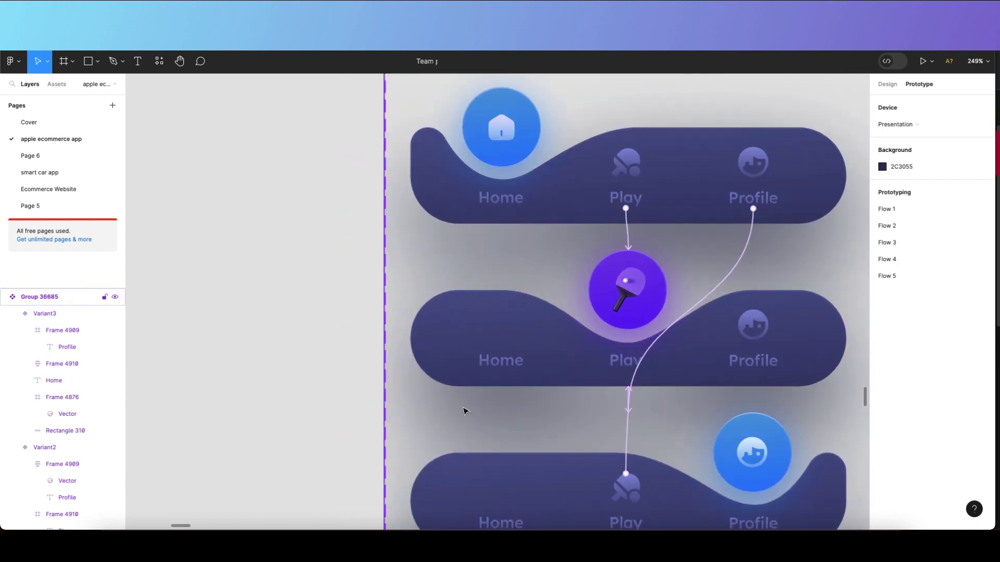
double_click(513, 142)
scroll(513, 142, "down", 10)
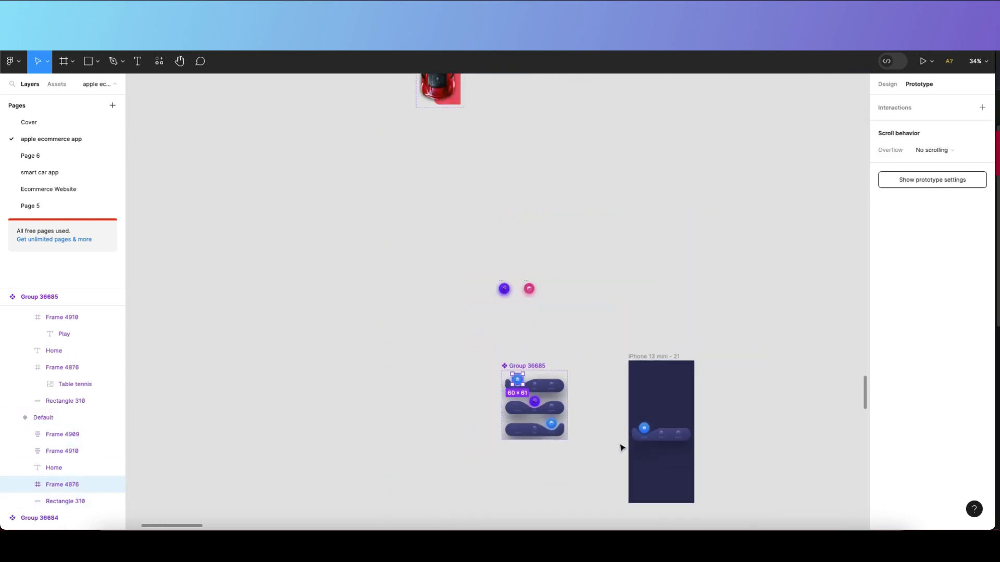
scroll(605, 446, "up", 3)
scroll(570, 377, "up", 2)
scroll(571, 377, "up", 10)
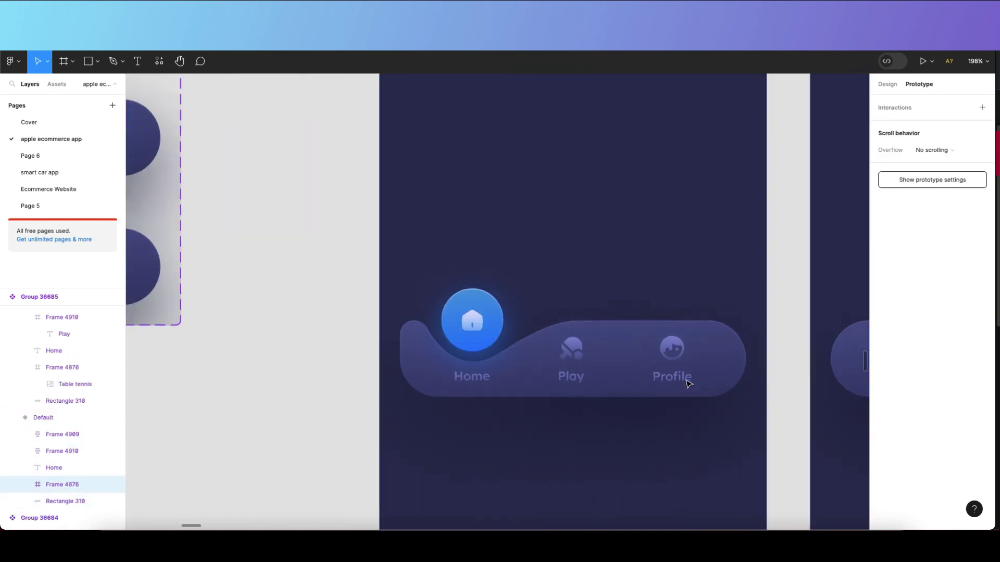
left_click(593, 366)
double_click(566, 328)
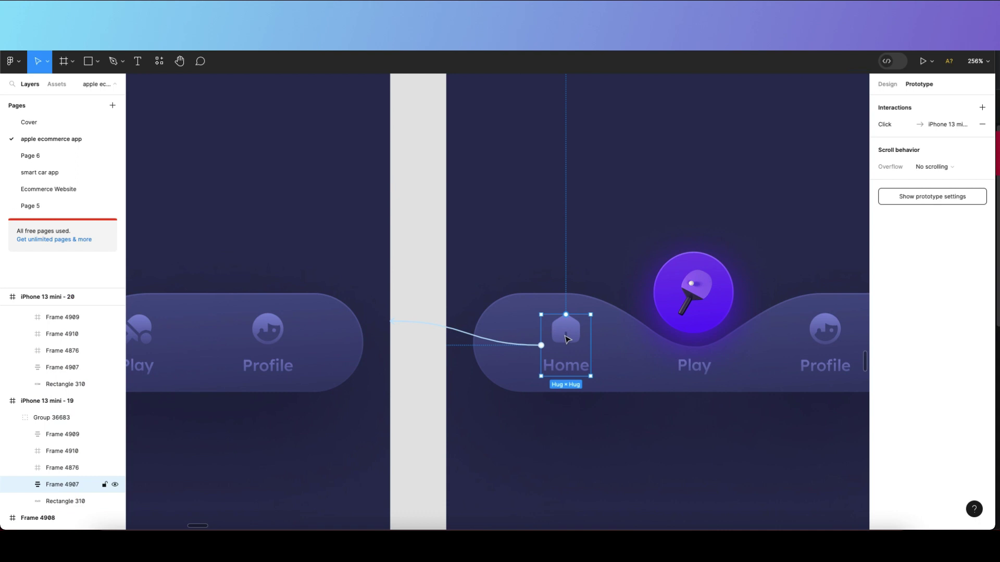
double_click(565, 328)
- Paste the home icon into the second variant and place it above the Home label
scroll(579, 406, "down", 7)
scroll(579, 405, "down", 10)
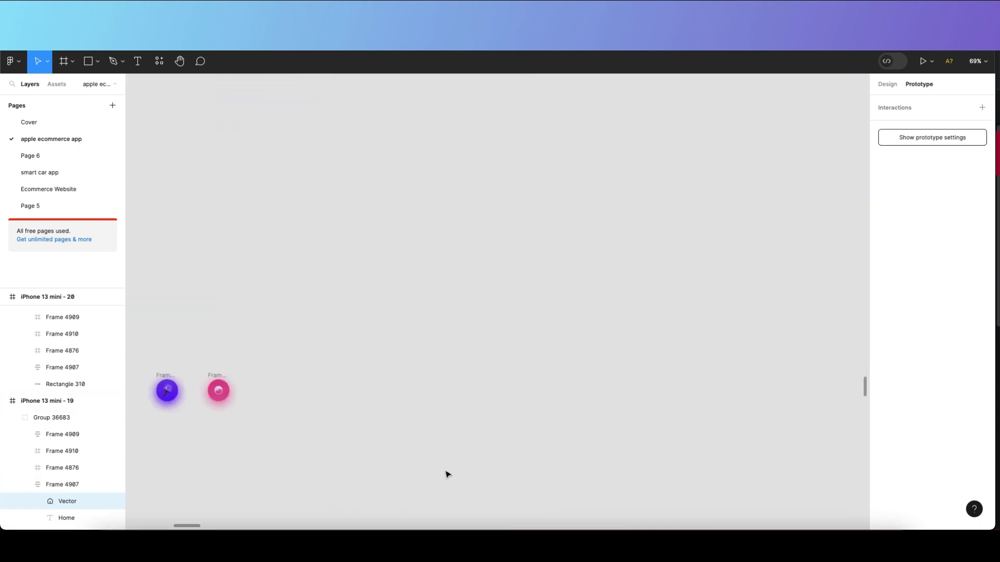
scroll(422, 372, "left", 5)
scroll(533, 216, "up", 10)
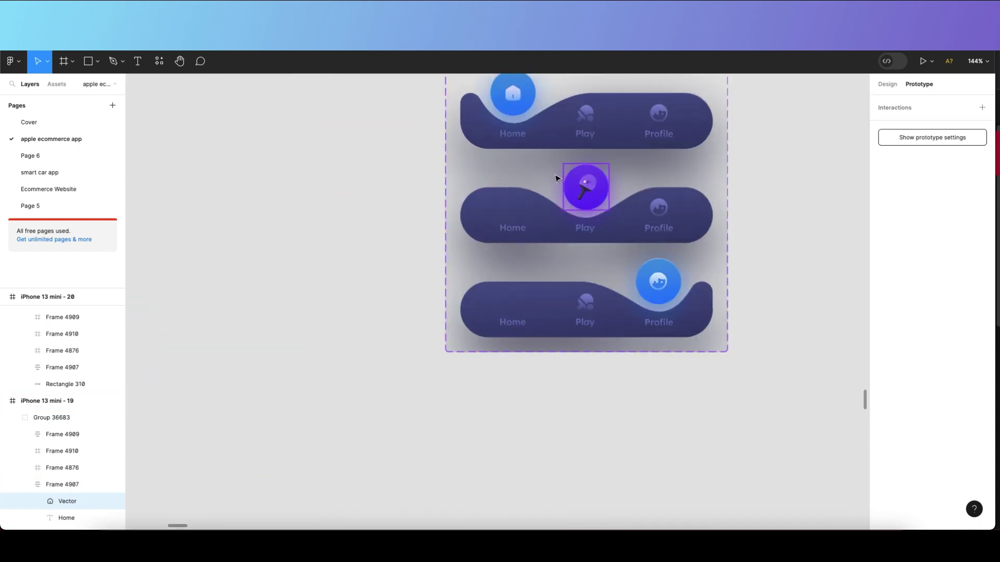
left_click(534, 216)
key("ctrl+v")
left_click_drag(411, 117, 516, 219)
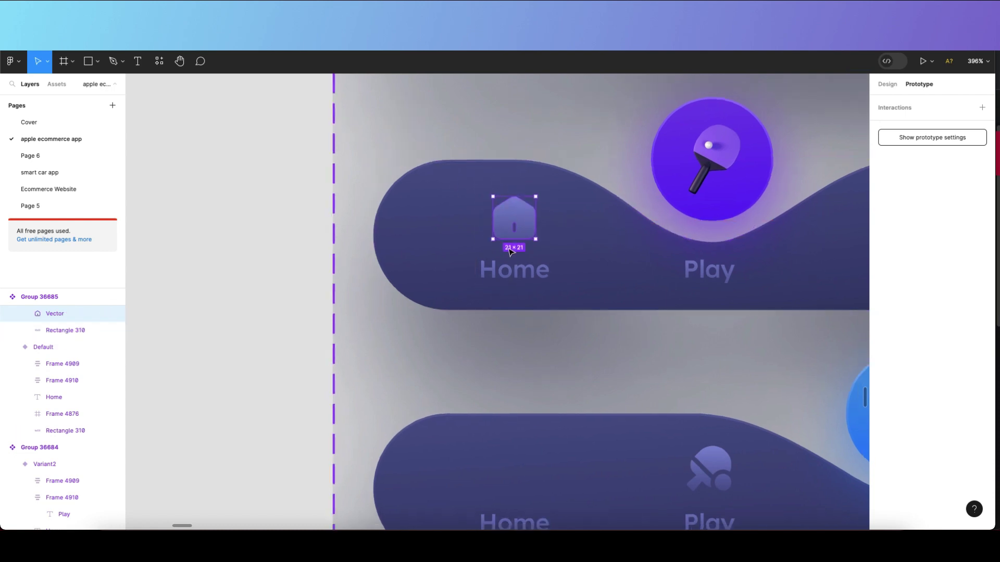
- Align the second variant's home icon with its Profile icon by their vertical centers
scroll(513, 229, "down", 5)
left_click(734, 231, "shift")
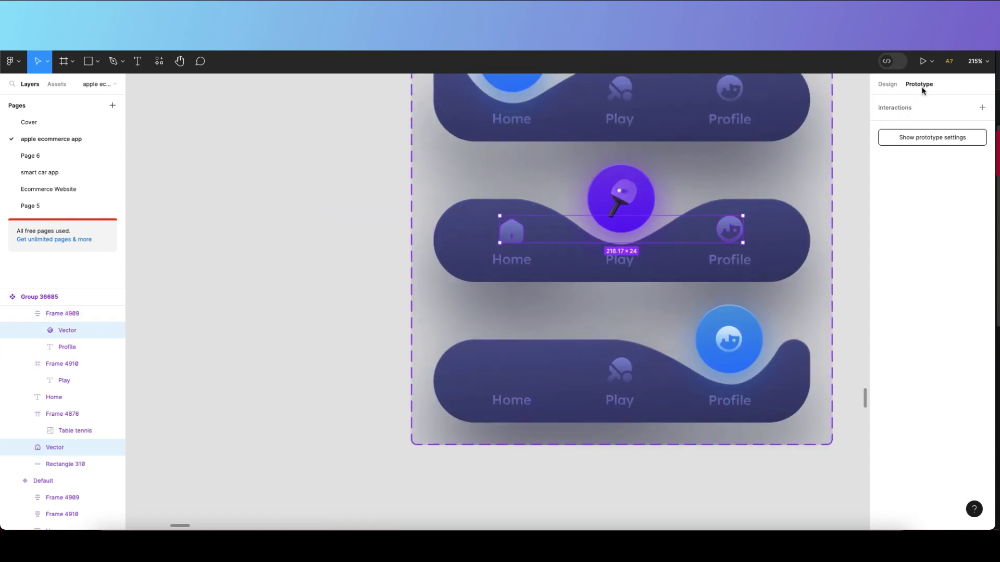
left_click(888, 84)
left_click(949, 102)
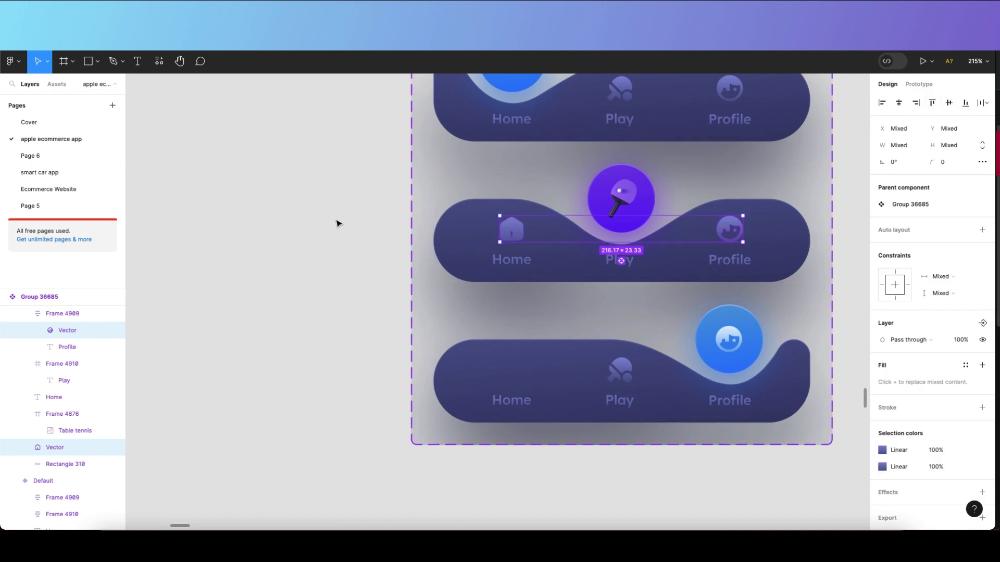
left_click(352, 227)
- Paste the home icon into the third variant and position it above the Home label, in line with the Play icon
left_click(526, 396)
scroll(523, 380, "up", 4)
left_click(524, 379)
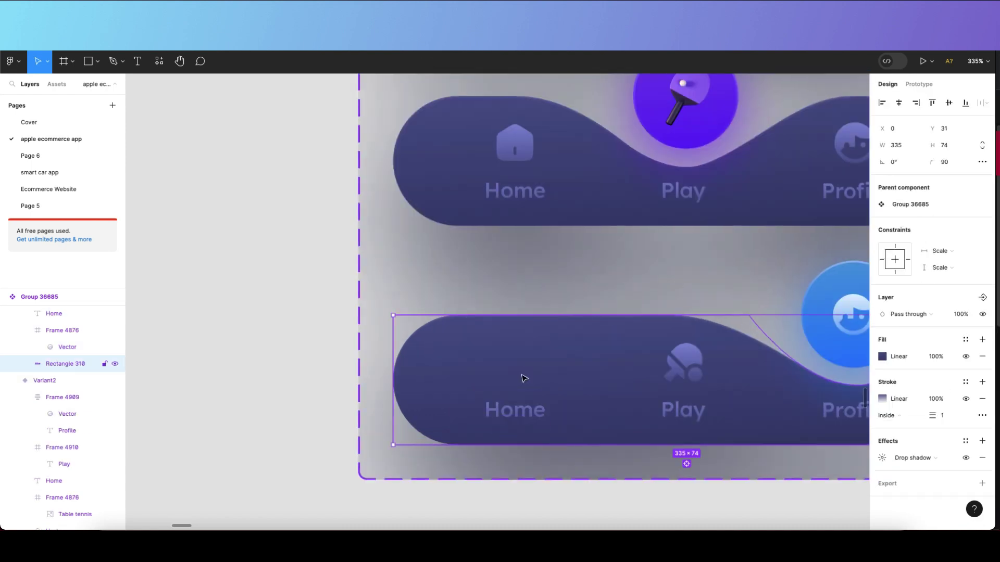
scroll(524, 378, "down", 4)
left_click_drag(473, 333, 518, 372)
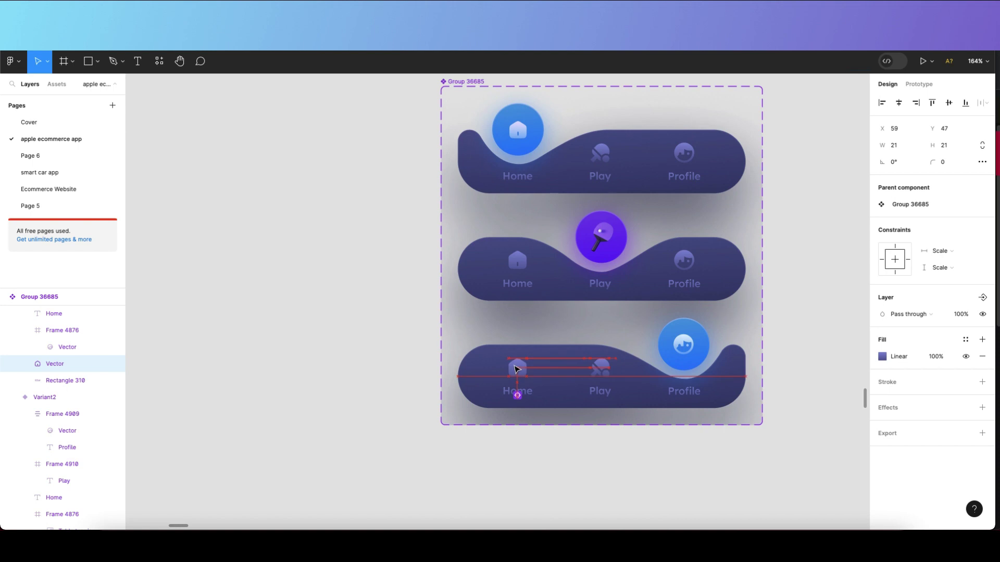
left_click(480, 346)
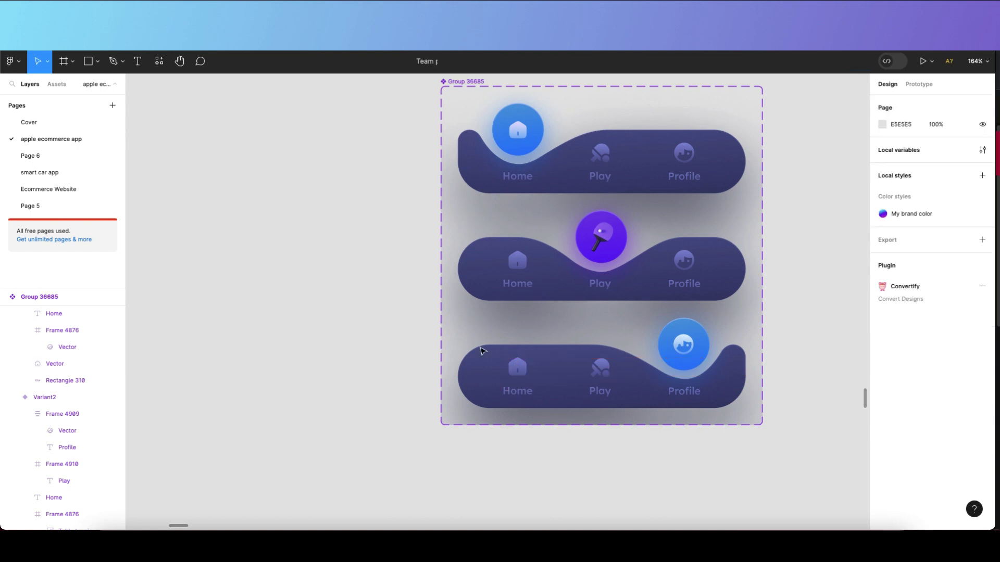
- Check the horizontal alignment of the home icons in the second and third variants
double_click(527, 257)
left_click(524, 260)
left_click(527, 367, "shift")
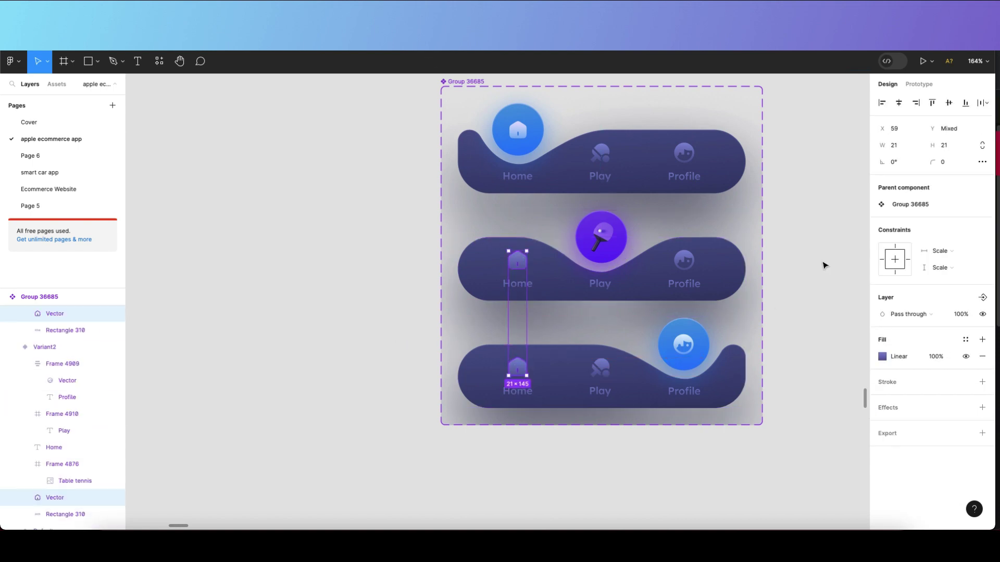
left_click(380, 252)
scroll(469, 292, "up", 2)
scroll(503, 252, "down", 1)
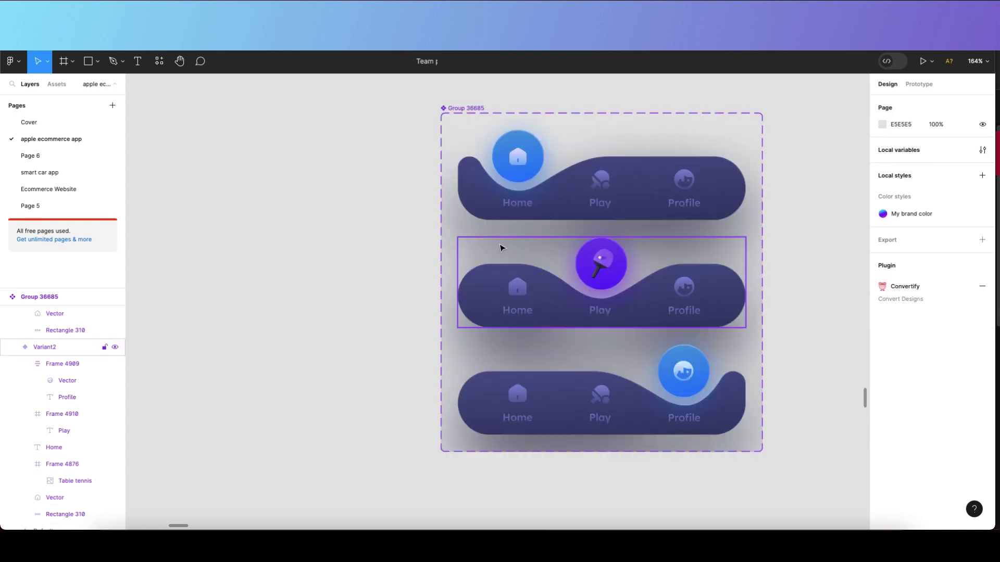
- Recolor both fill gradient stops of the third variant's Profile circle with pinks sampled from the pink Frame 4908 circle, ending in E26095
left_click(703, 365)
left_click(882, 442)
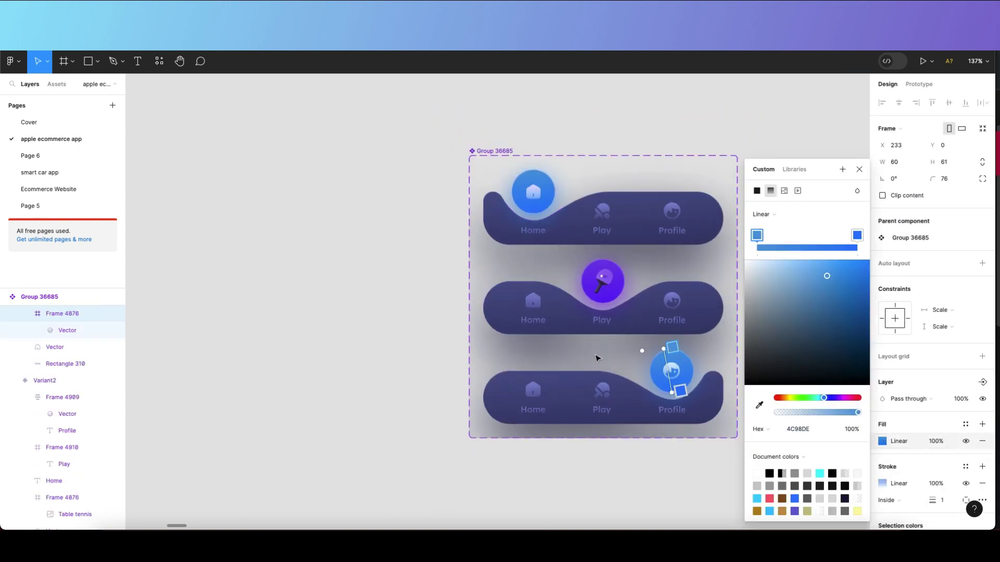
scroll(604, 358, "up", 8)
scroll(610, 317, "up", 6)
left_click(759, 406)
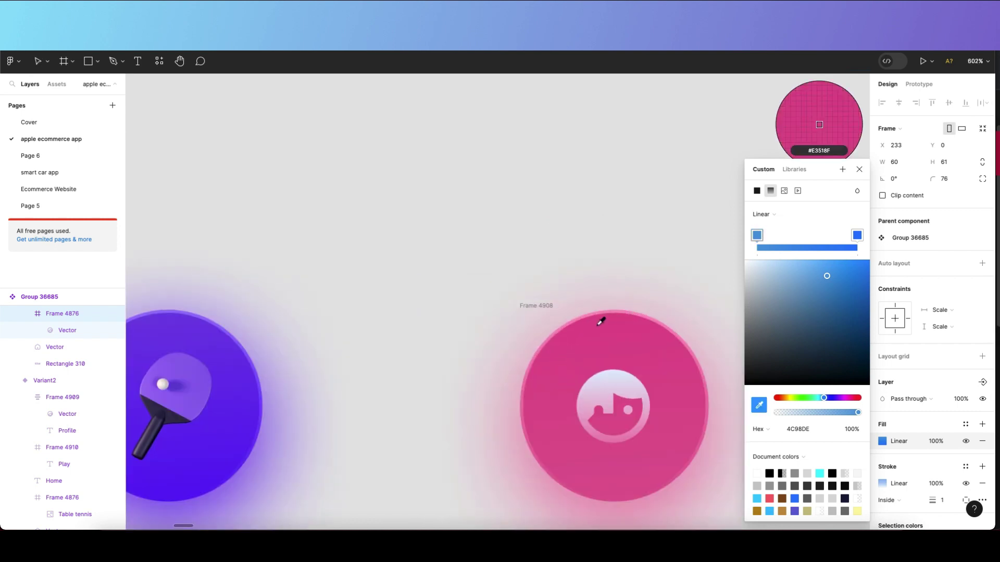
left_click(601, 321)
left_click(857, 236)
left_click(759, 405)
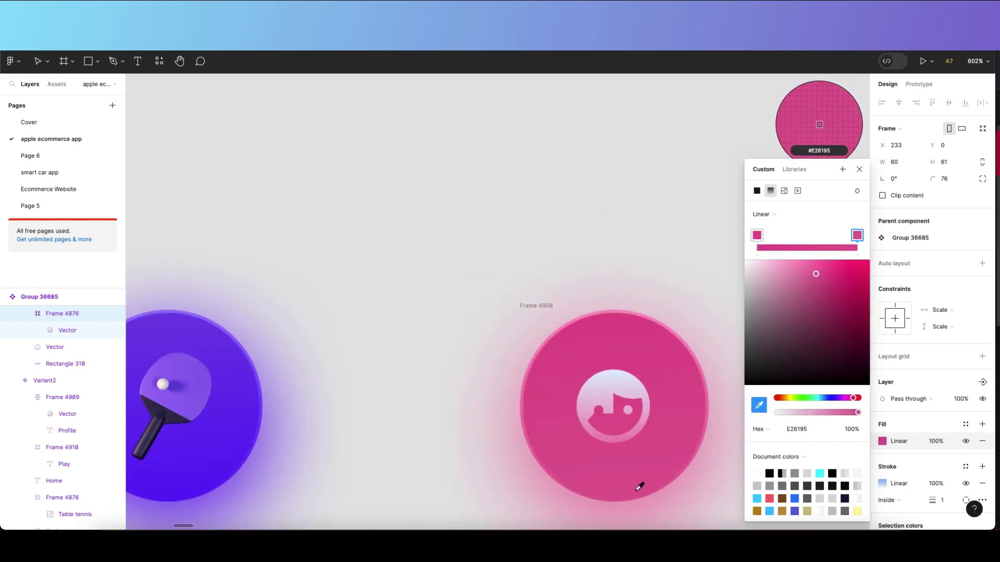
left_click(640, 490)
scroll(646, 468, "down", 10)
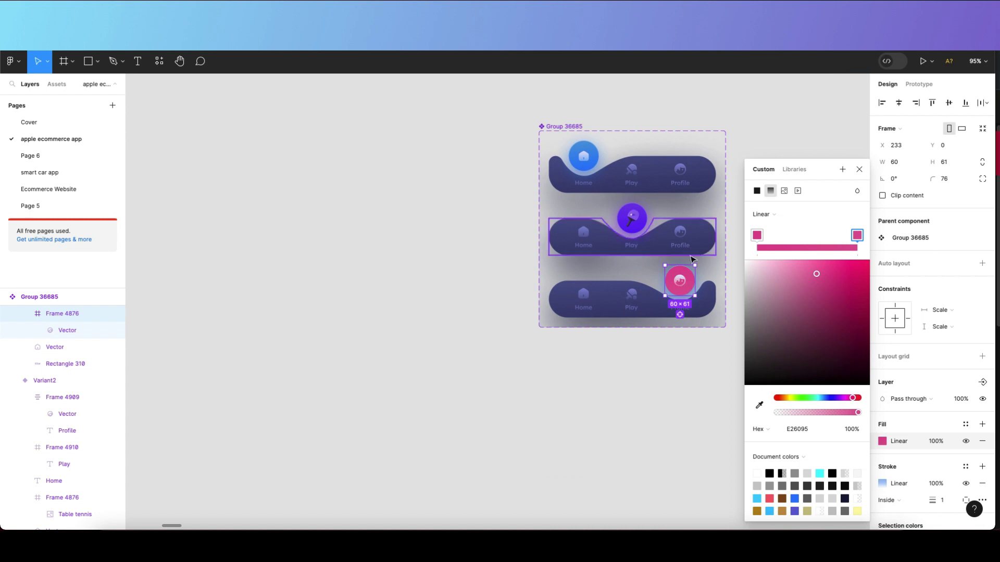
- Change the drop shadow color of the third variant's Profile circle to pink FB23A5 at 64% opacity
scroll(692, 261, "up", 5)
scroll(888, 504, "down", 3)
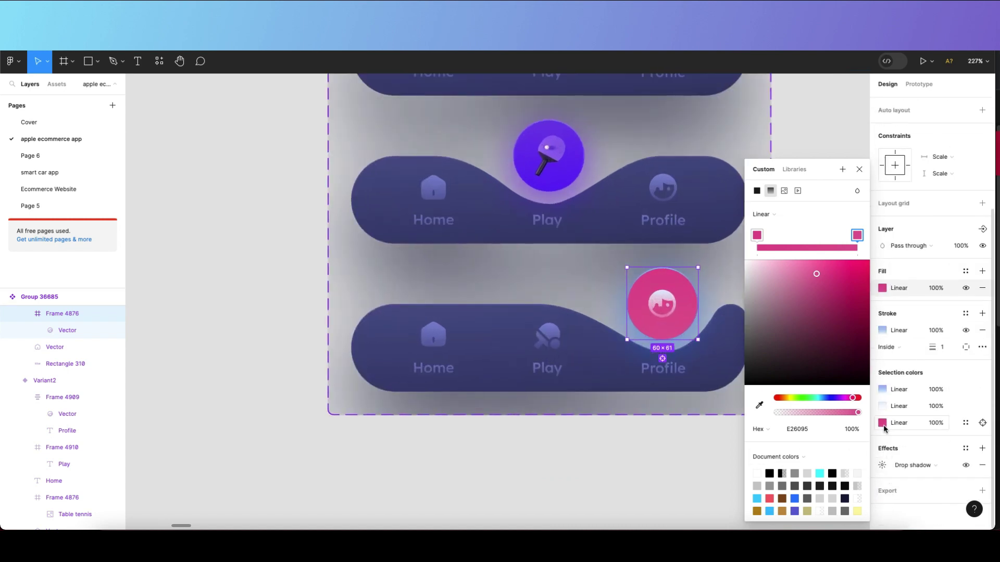
left_click(882, 465)
left_click(757, 483)
left_click_drag(718, 399, 727, 400)
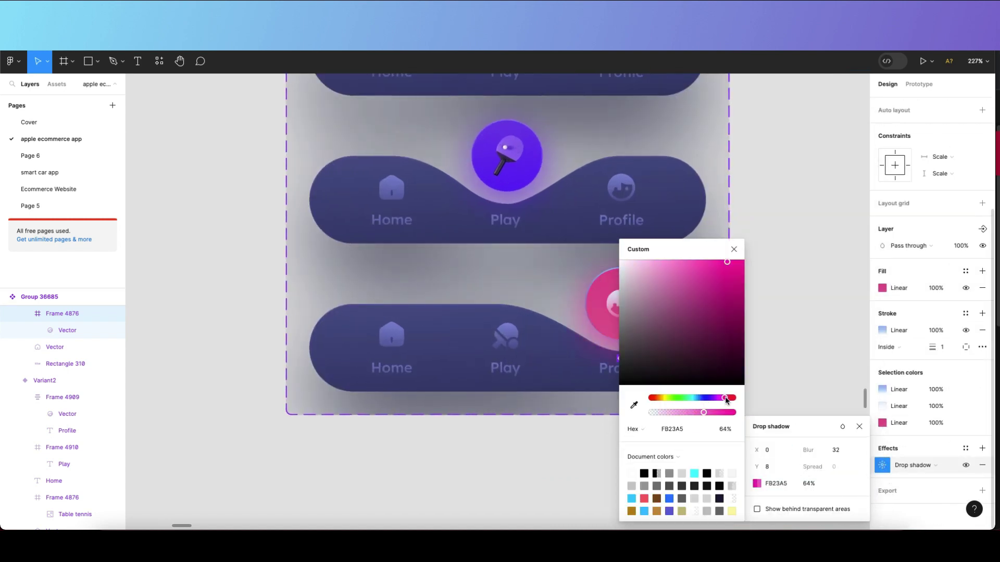
left_click(495, 457)
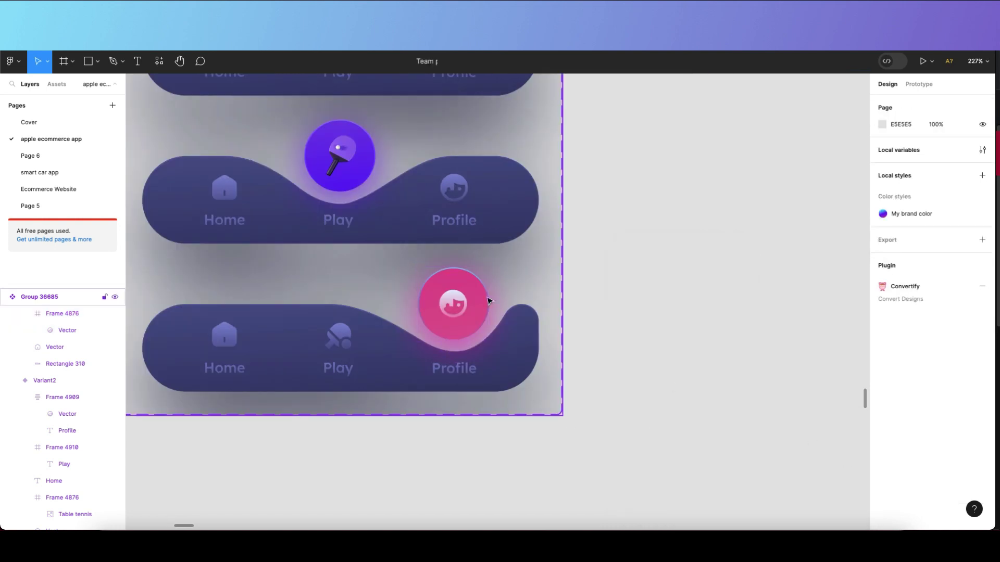
- Set the upper stroke gradient stop of the third variant's Profile circle to light pink FF88BA
left_click(453, 304)
scroll(883, 426, "down", 2)
left_click(883, 383)
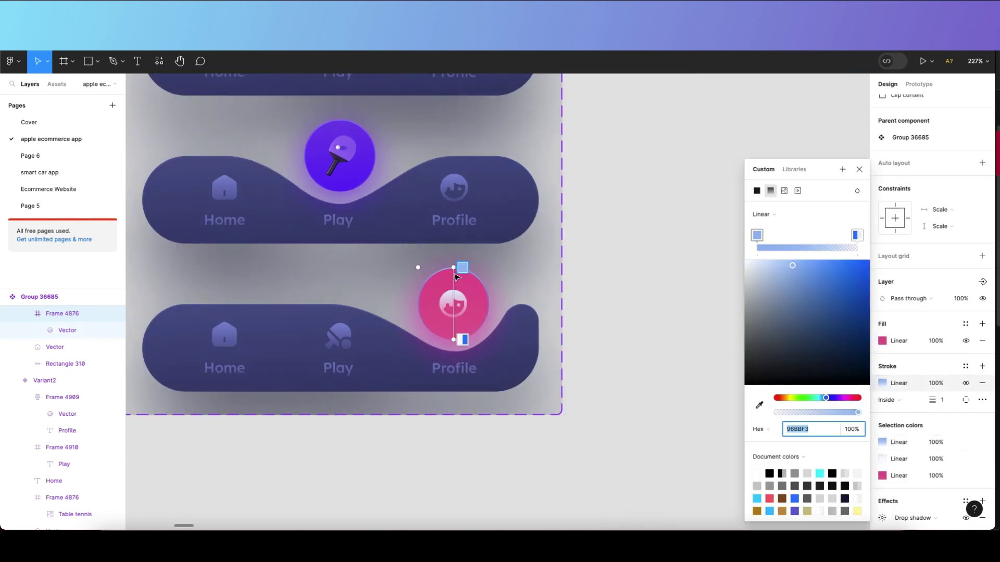
scroll(454, 274, "up", 5)
left_click(759, 406)
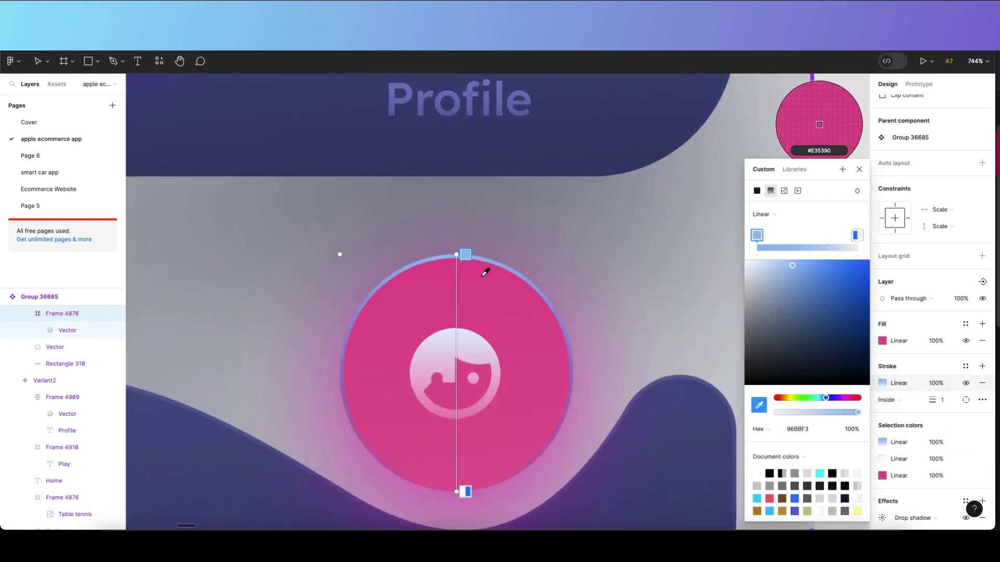
left_click(487, 271)
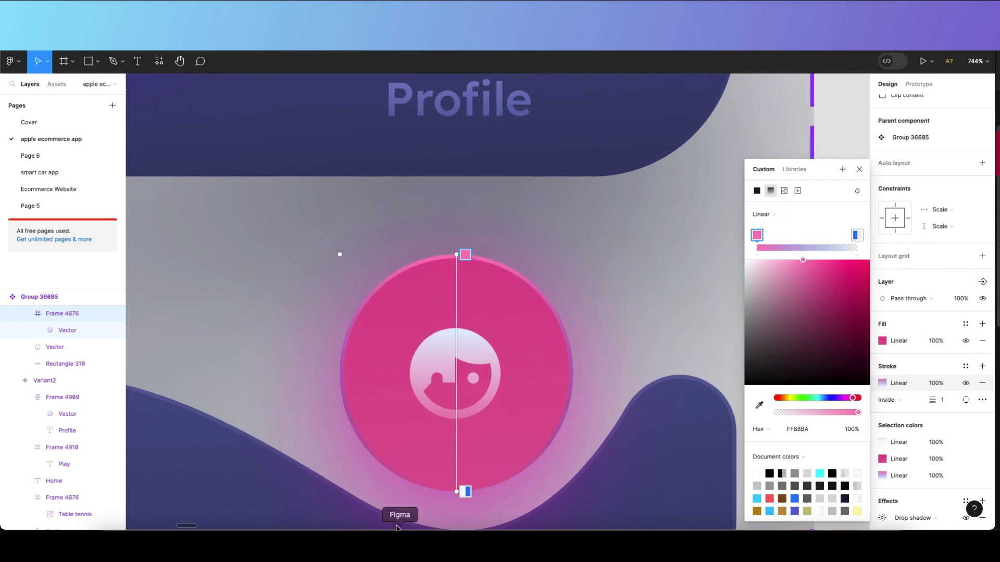
- Set the lower stroke gradient stop of the Profile circle to pink E25E94, sampled from the circle's fill
left_click(466, 492)
left_click(759, 406)
left_click(508, 452)
scroll(502, 464, "down", 2)
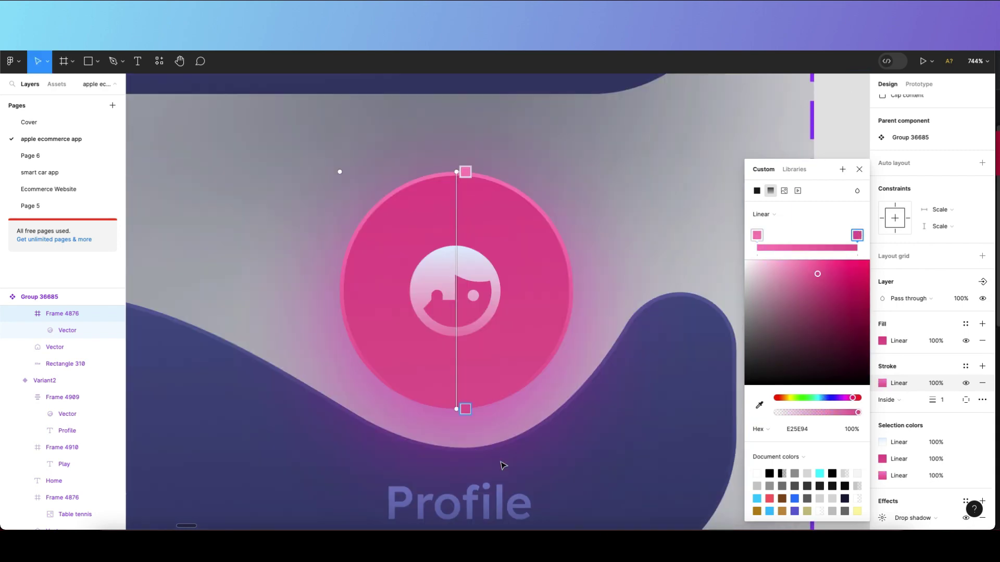
scroll(502, 464, "down", 4)
left_click(760, 428)
left_click(694, 419)
left_click(687, 417)
scroll(685, 417, "down", 5)
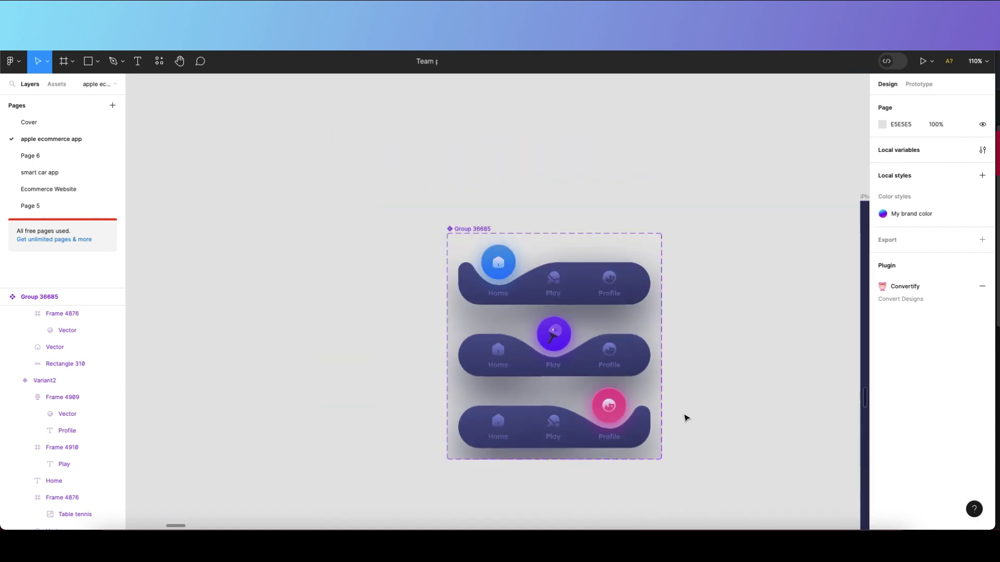
- Wrap the second variant's home icon and label in auto layout and link them to Default on click, with Smart animate, Slow, 1000ms
scroll(588, 307, "down", 1)
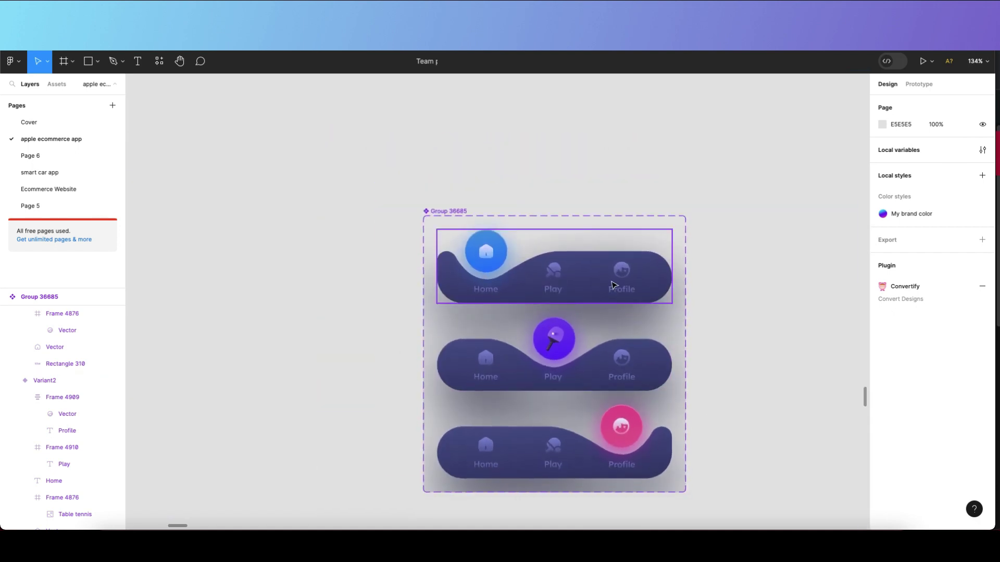
left_click(592, 292)
scroll(559, 252, "up", 3)
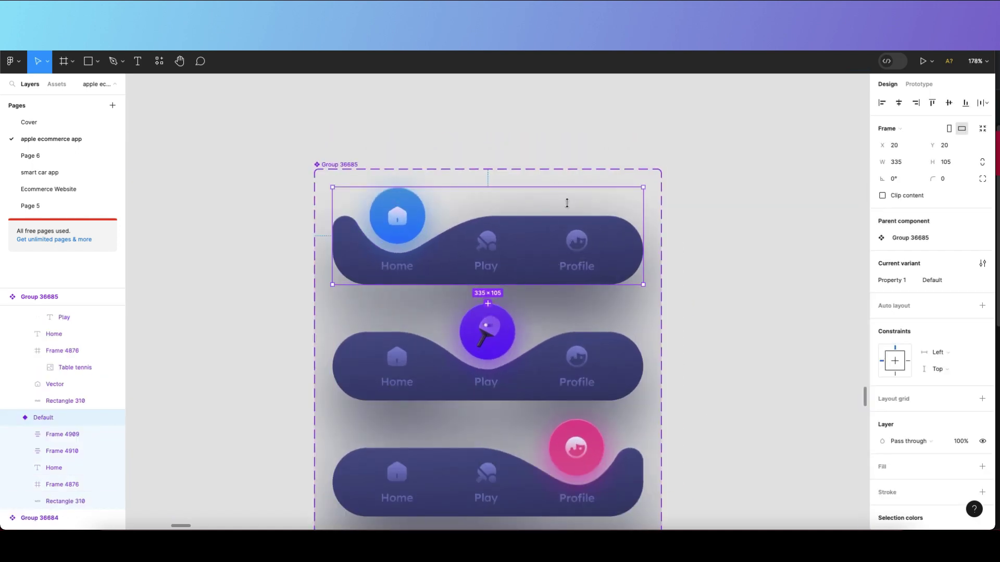
left_click(431, 357)
left_click(918, 84)
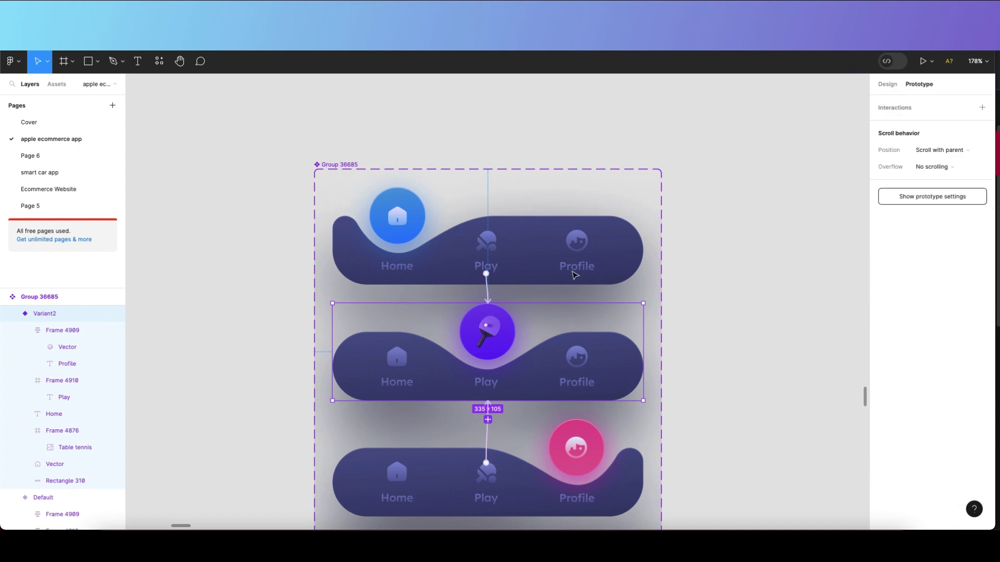
scroll(473, 325, "down", 1)
double_click(374, 374)
double_click(405, 359)
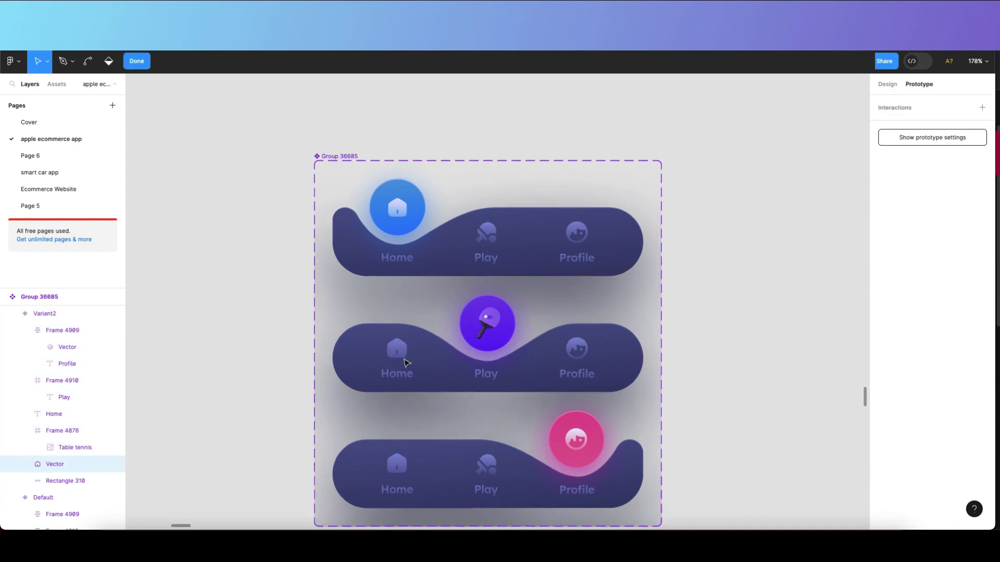
key("Escape")
left_click(404, 374, "shift")
key("shift+a")
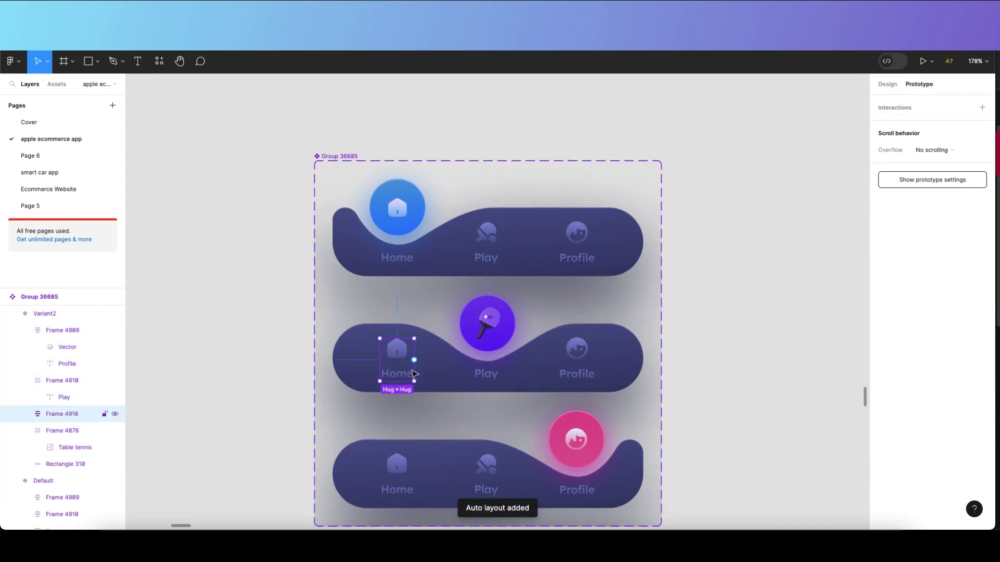
left_click_drag(414, 360, 448, 248)
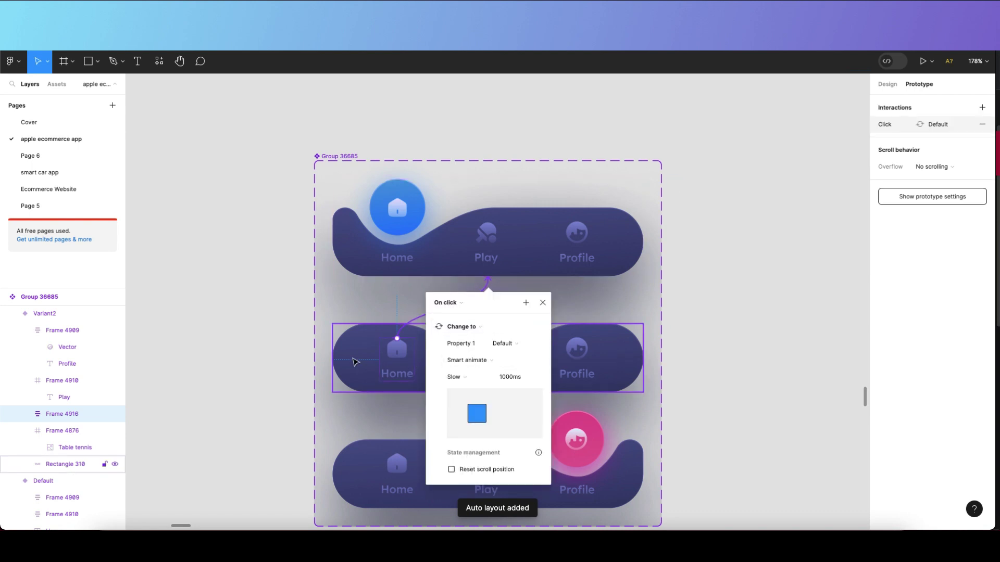
- Link the second variant's Profile tab to change to Variant3 on click, with Smart animate and Slow easing at 1000ms
left_click(601, 362)
scroll(601, 362, "down", 1)
left_click(589, 355)
left_click_drag(582, 413, 579, 415)
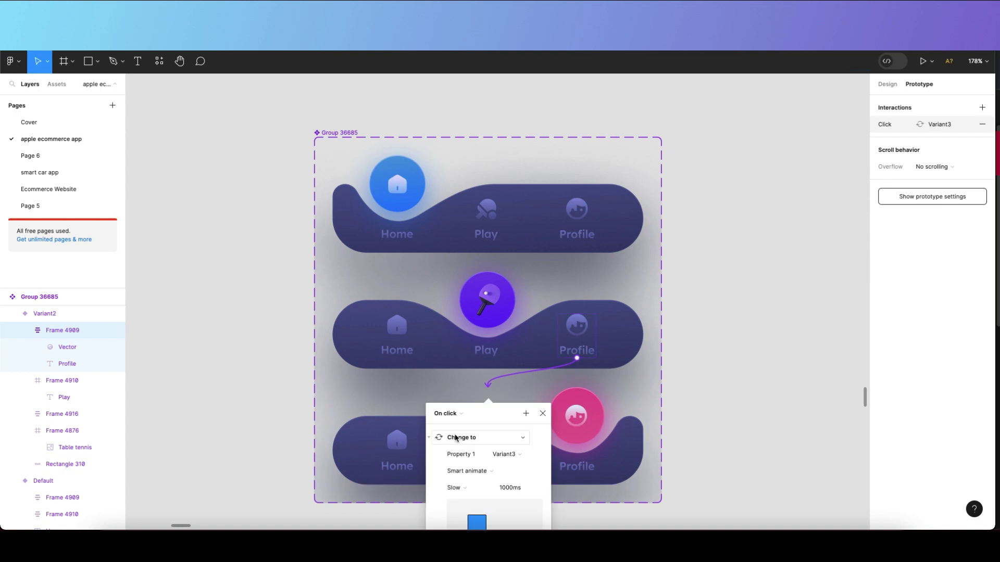
- Wrap the third variant's home icon and Home label in auto layout and link them to the first variant
left_click(397, 464)
left_click(398, 442, "shift")
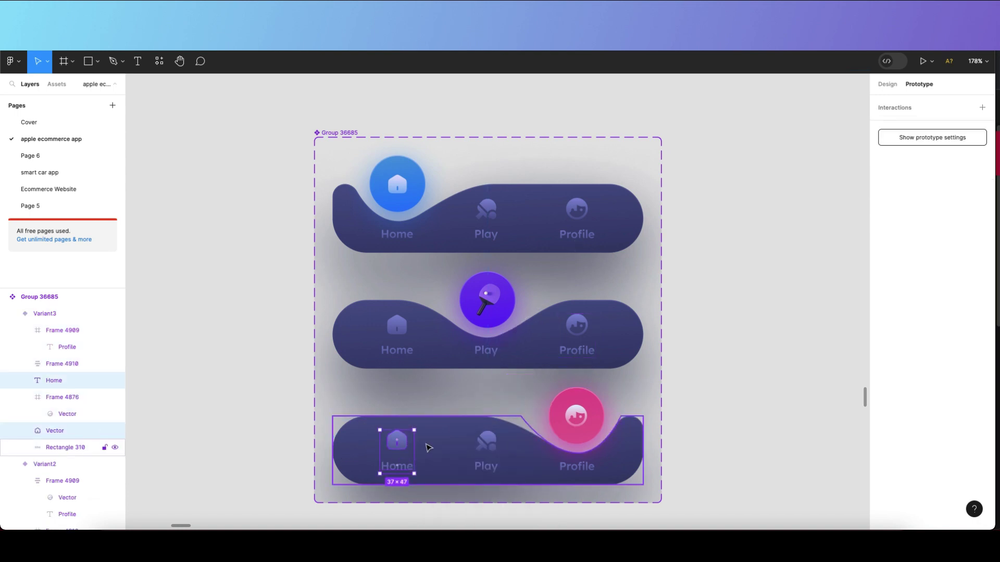
key("shift+a")
left_click_drag(414, 452, 487, 224)
left_click(487, 466)
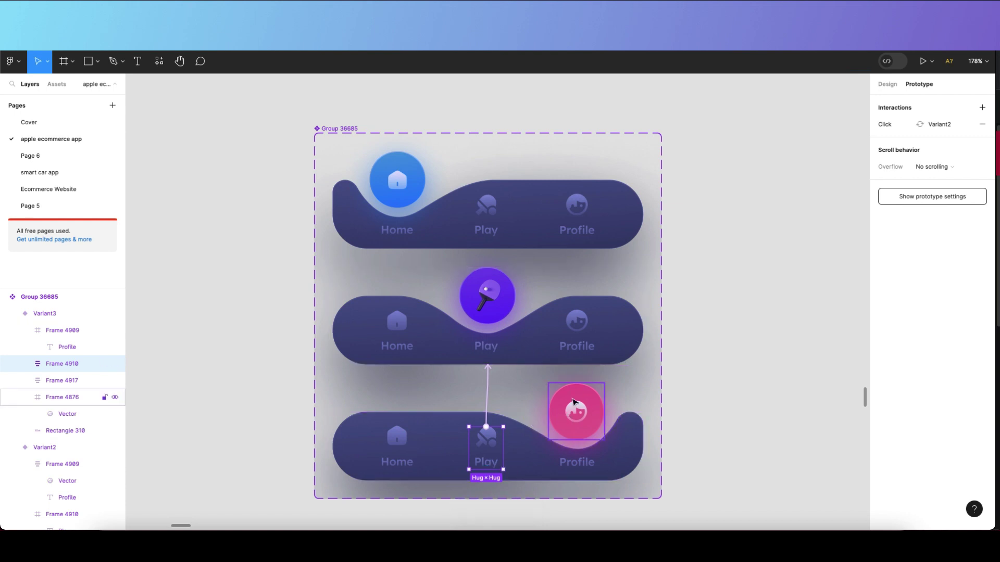
- Copy the Default variant of the navigation bar component set
scroll(576, 411, "down", 4)
scroll(661, 348, "down", 1)
left_click(661, 347)
left_click(561, 302)
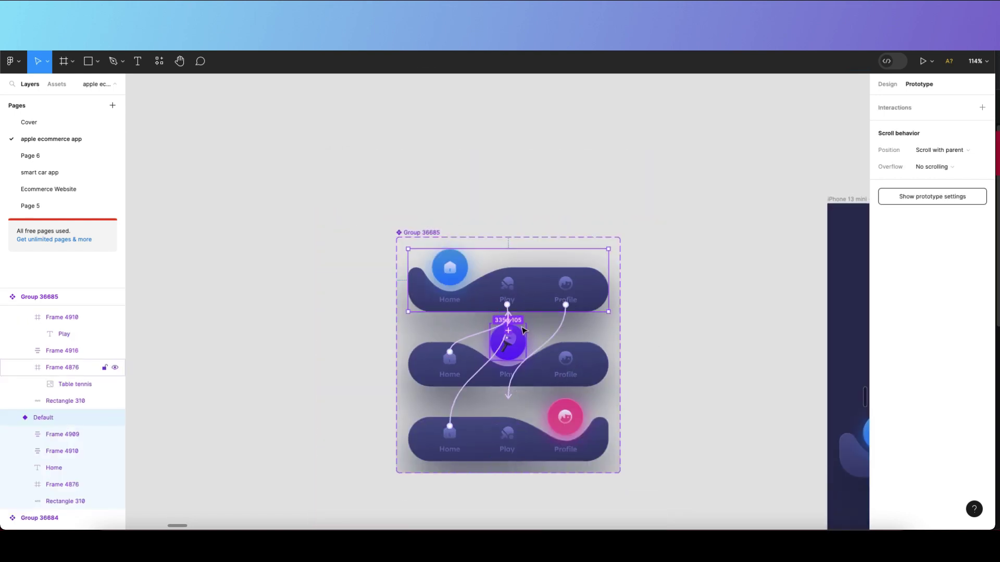
scroll(520, 442, "up", 3)
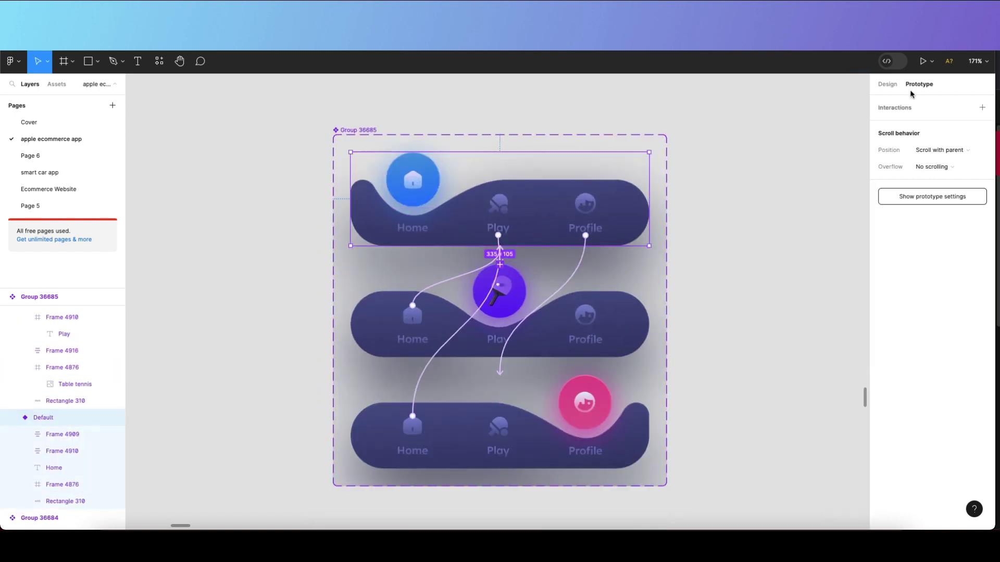
left_click(887, 84)
scroll(319, 221, "down", 5)
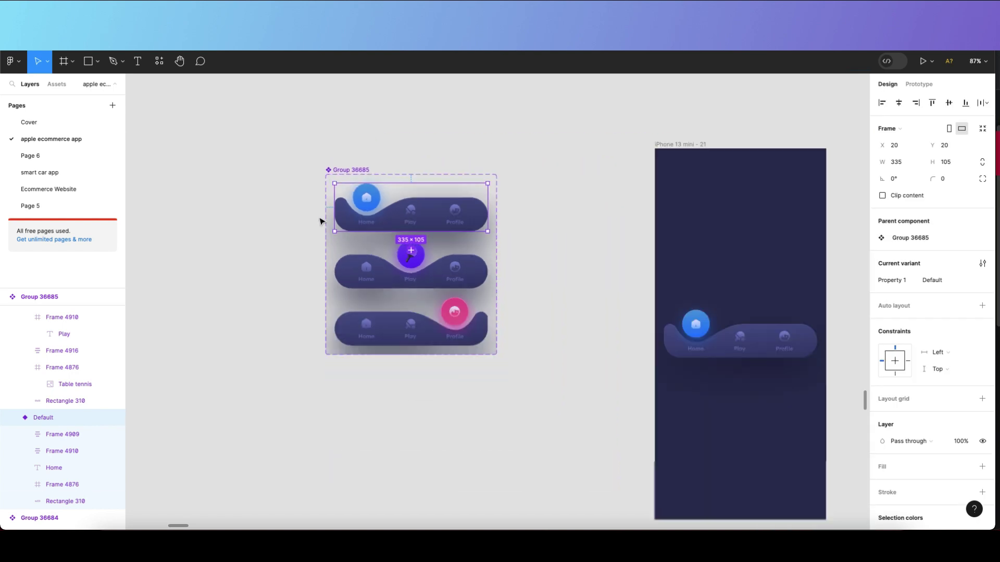
scroll(573, 222, "down", 2)
scroll(614, 194, "down", 3)
- Duplicate the iPhone 13 mini - 21 frame and place the copy below the navigation bar component set
left_click(707, 185)
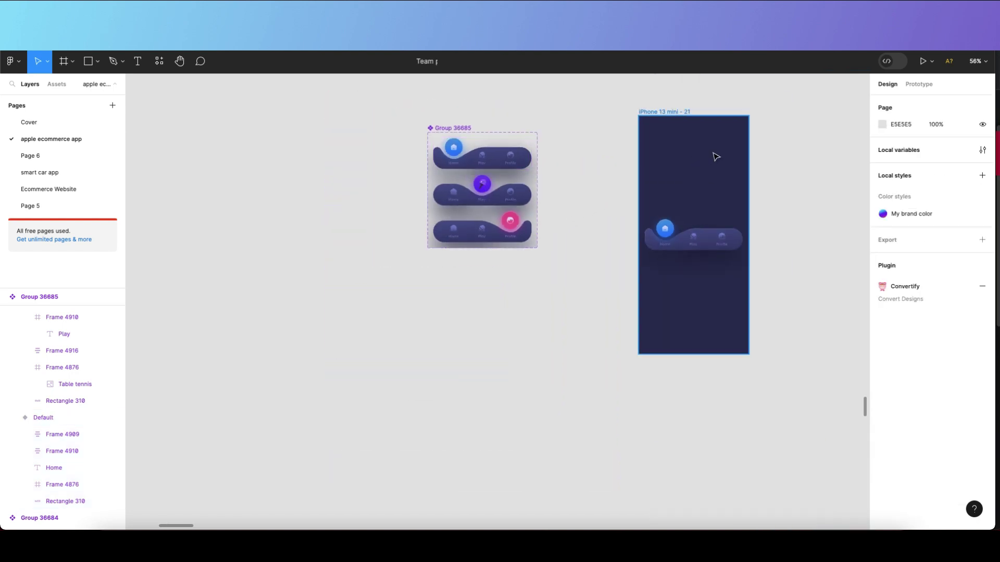
left_click(730, 152)
left_click_drag(720, 177, 502, 319)
scroll(604, 341, "down", 1)
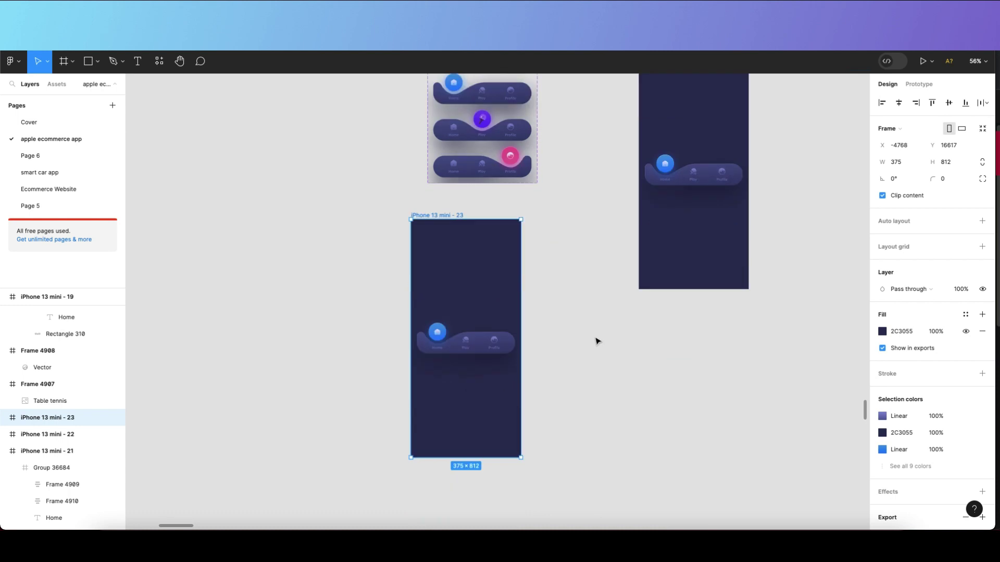
- Replace the old navigation bar in the copied phone frame with a Default component instance, positioned at X 20, Y 353
left_click(605, 340)
scroll(459, 338, "up", 5)
left_click(515, 351)
key("Delete")
left_click(515, 351)
key("ctrl+v")
left_click_drag(516, 154, 514, 353)
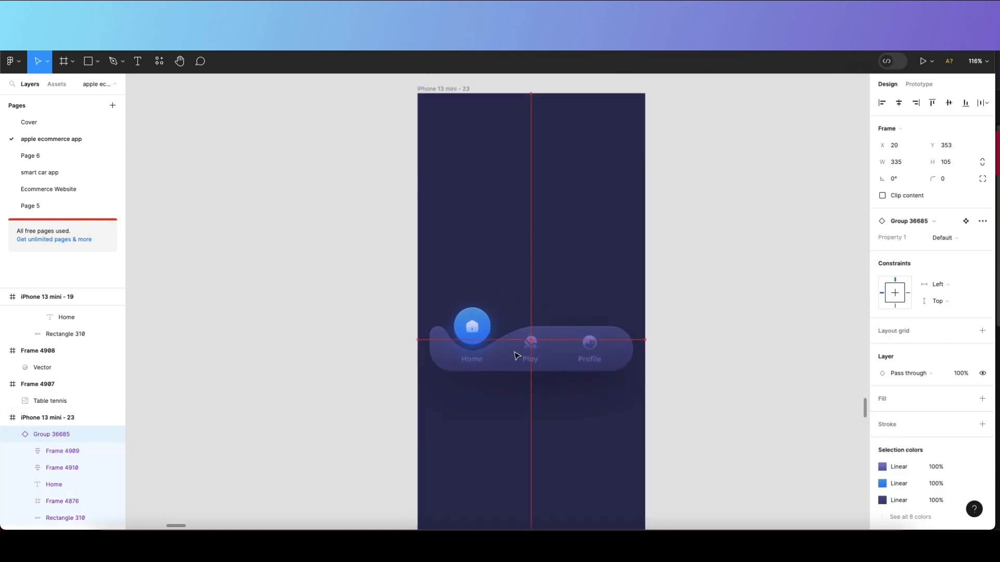
- Preview the copied phone frame's prototype, switch repeatedly between the Play, Profile and Home tabs, and close the preview
left_click(538, 239)
scroll(539, 239, "down", 2)
scroll(539, 240, "down", 1)
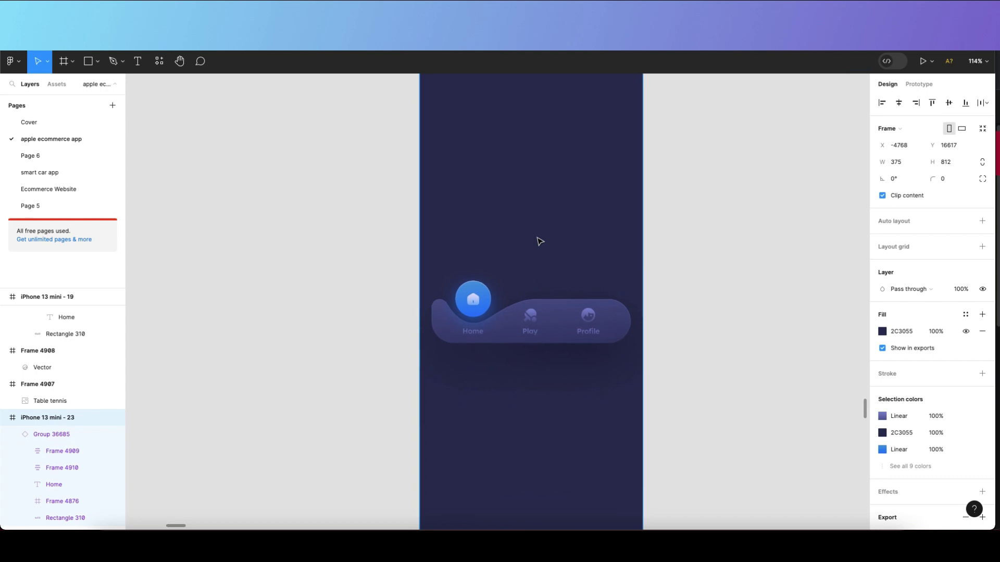
key("shift+space")
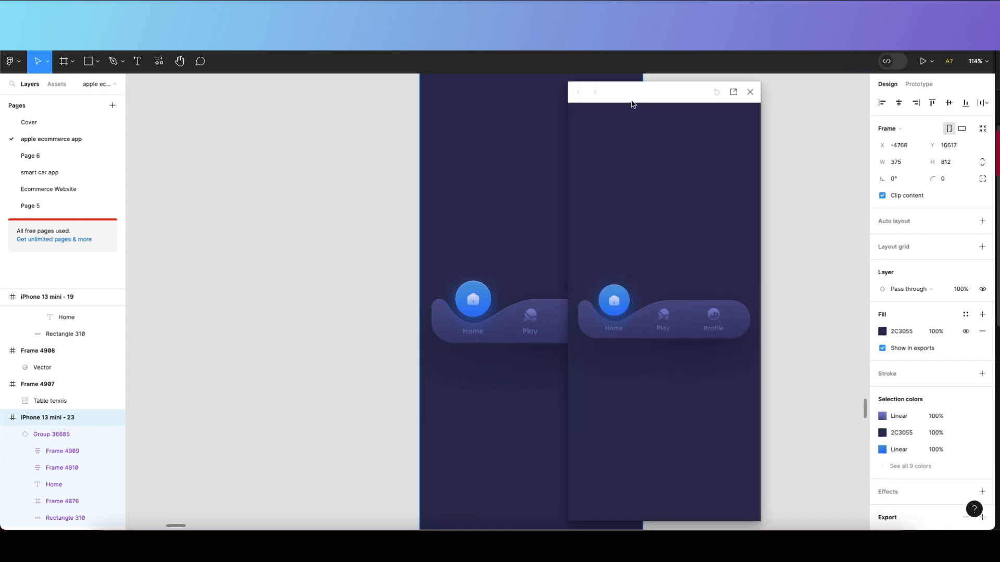
left_click(664, 315)
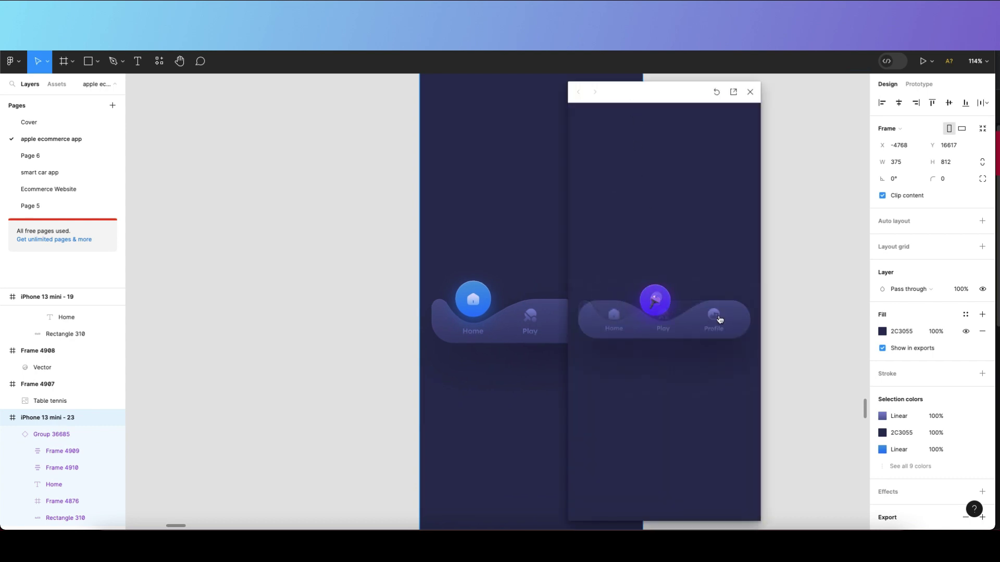
left_click(715, 314)
left_click(613, 315)
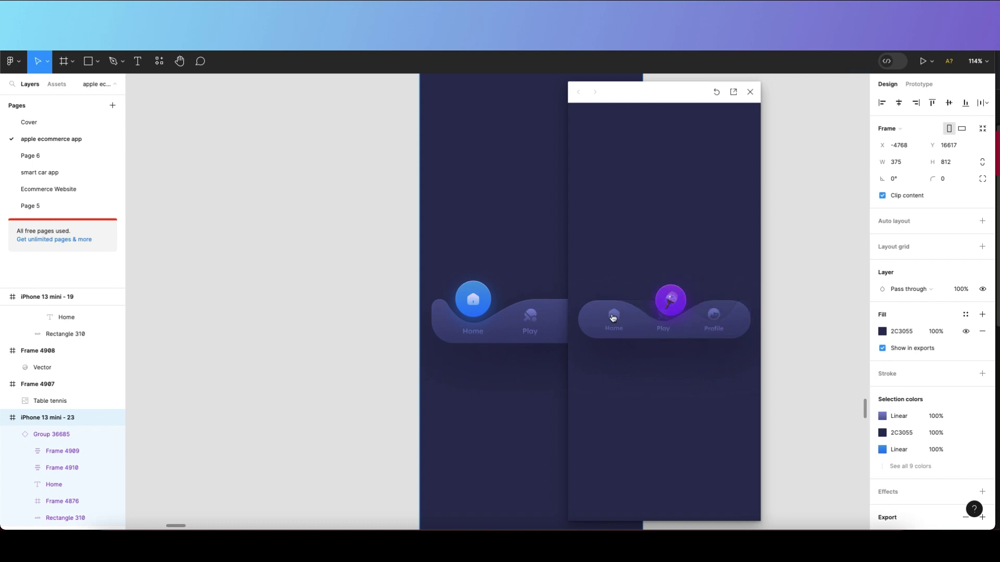
left_click(714, 314)
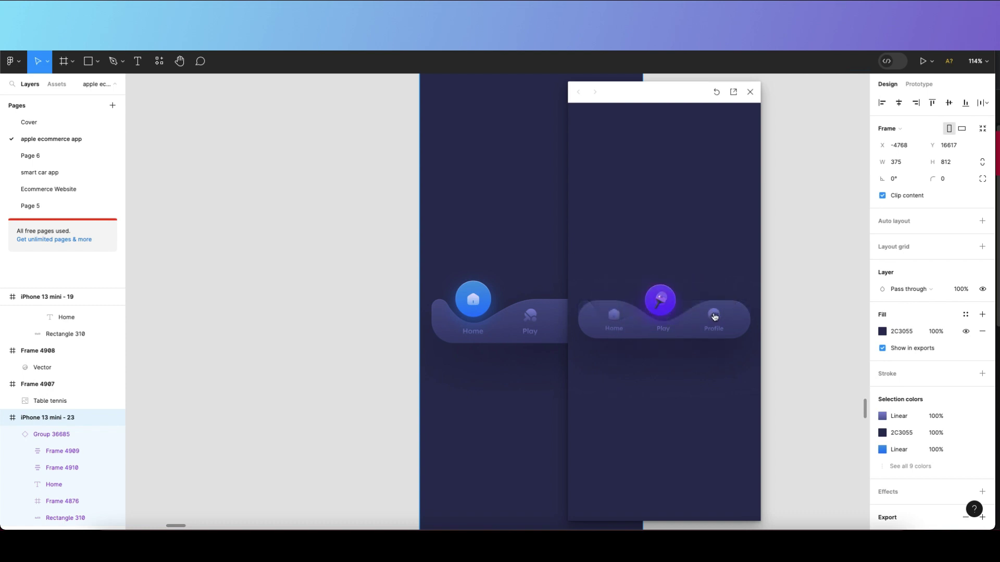
left_click(610, 321)
left_click(612, 319)
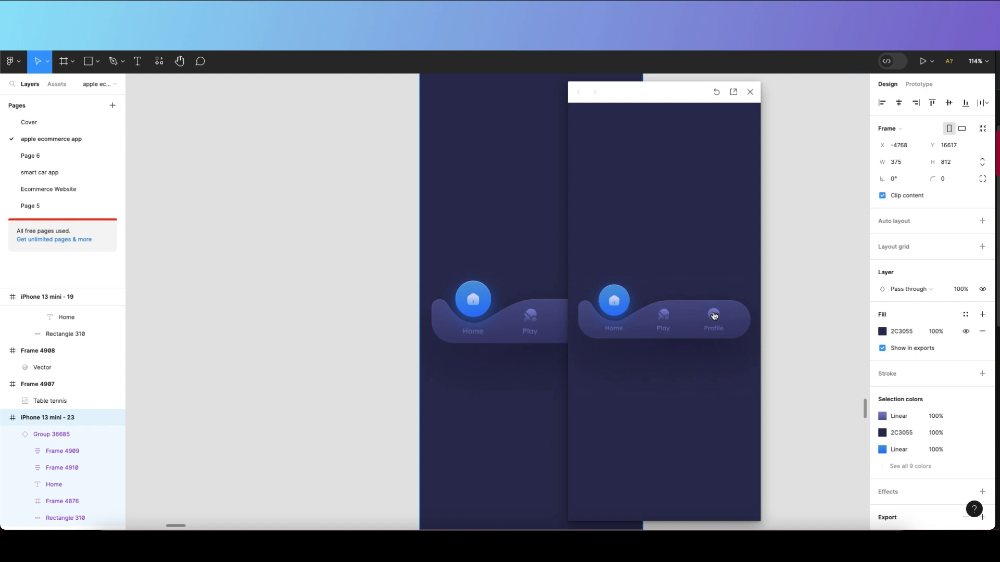
left_click(713, 316)
left_click(612, 317)
left_click(750, 93)
- Delete the original iPhone 13 mini - 21 frame and move the copied phone frame beside the component set
scroll(507, 283, "up", 6)
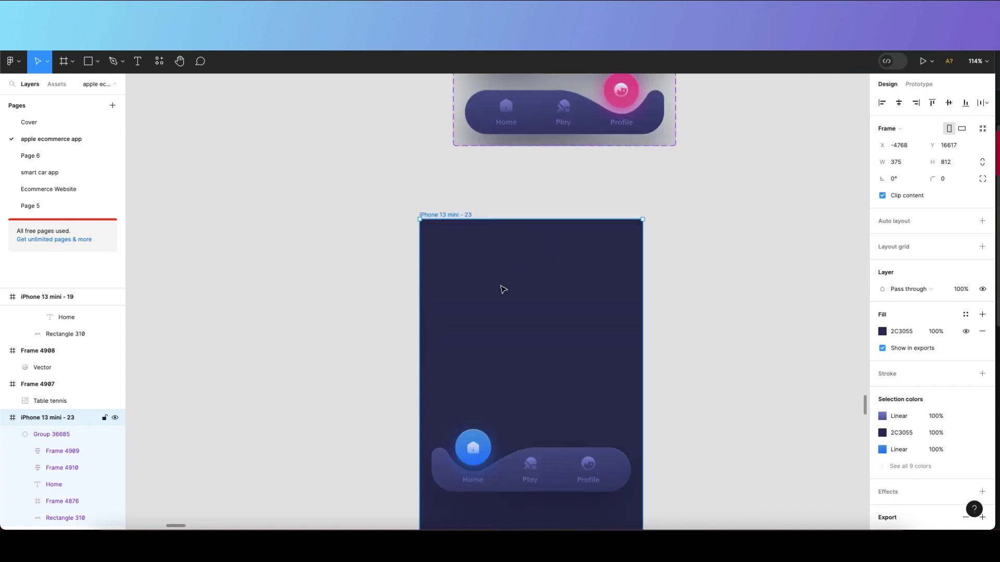
scroll(507, 283, "down", 4)
left_click(643, 271)
scroll(574, 172, "up", 5)
scroll(573, 172, "down", 5)
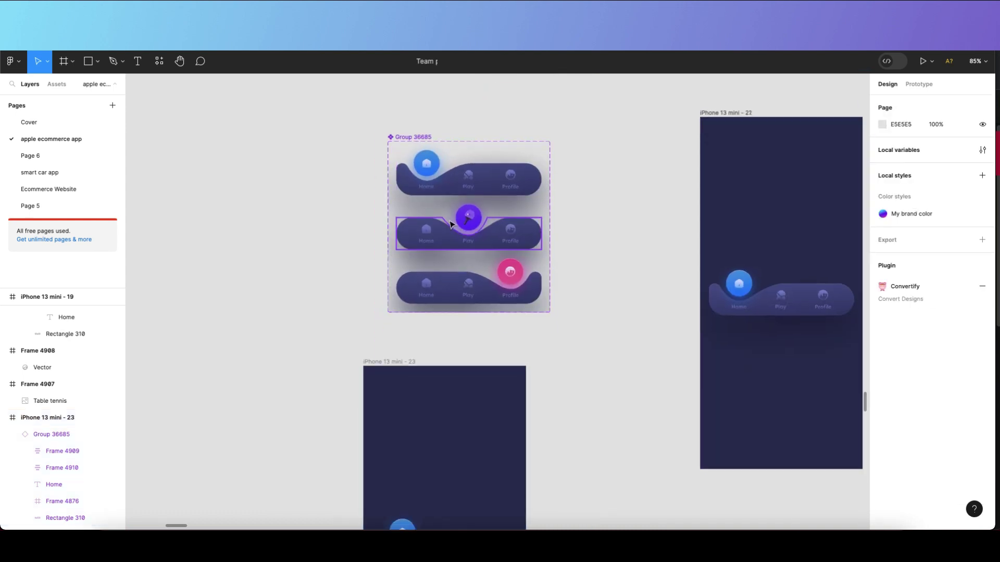
left_click(712, 190)
key("Escape")
left_click(738, 164)
key("Delete")
left_click_drag(455, 417, 623, 210)
- Move the component set slightly away from the phone frame to widen the gap between them
scroll(623, 209, "up", 5)
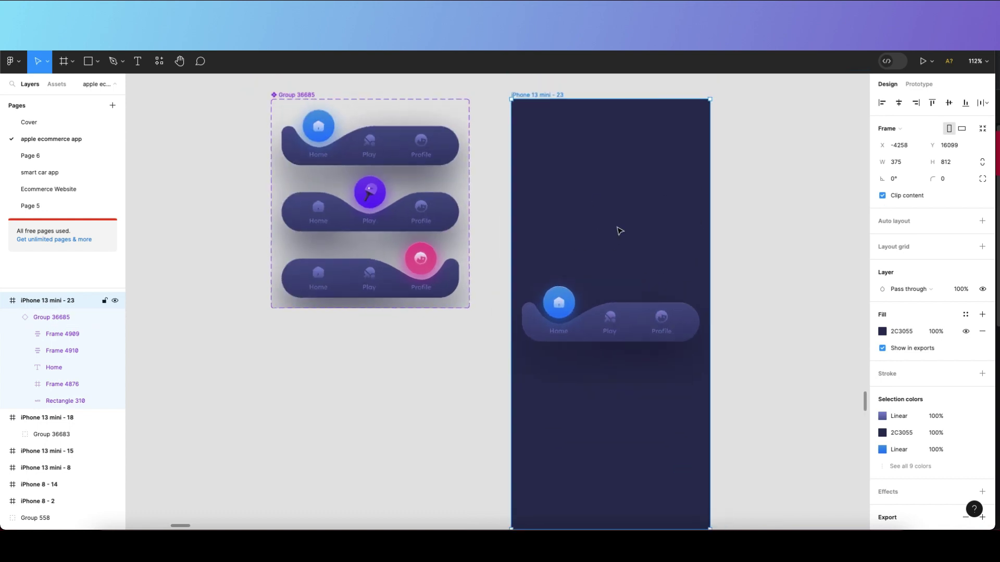
scroll(292, 129, "left", 3)
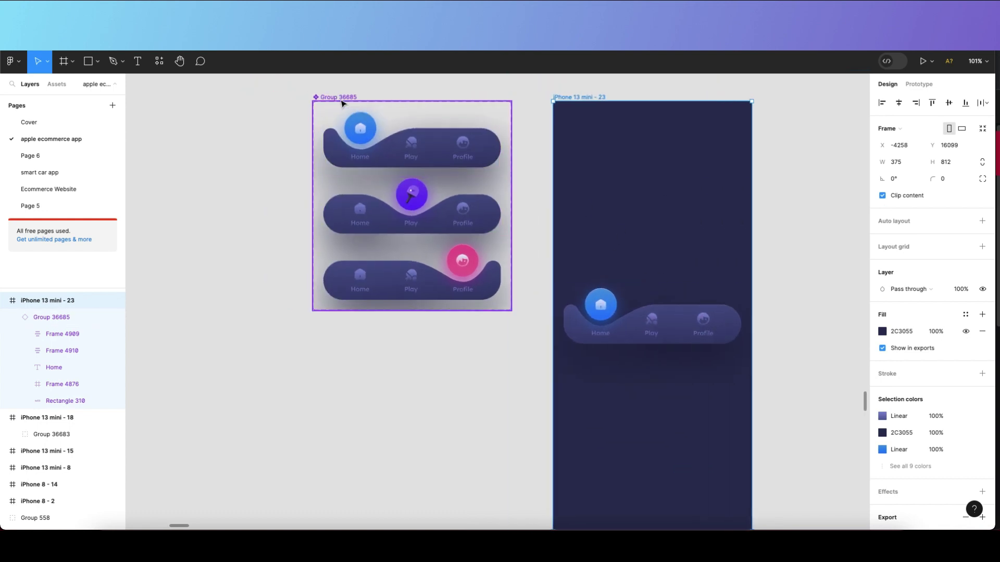
left_click(333, 101)
left_click_drag(334, 101, 325, 101)
- Examine the navigation bar variants, their prototype connections and the finished phone frame beside them
left_click(340, 153)
scroll(330, 164, "up", 5)
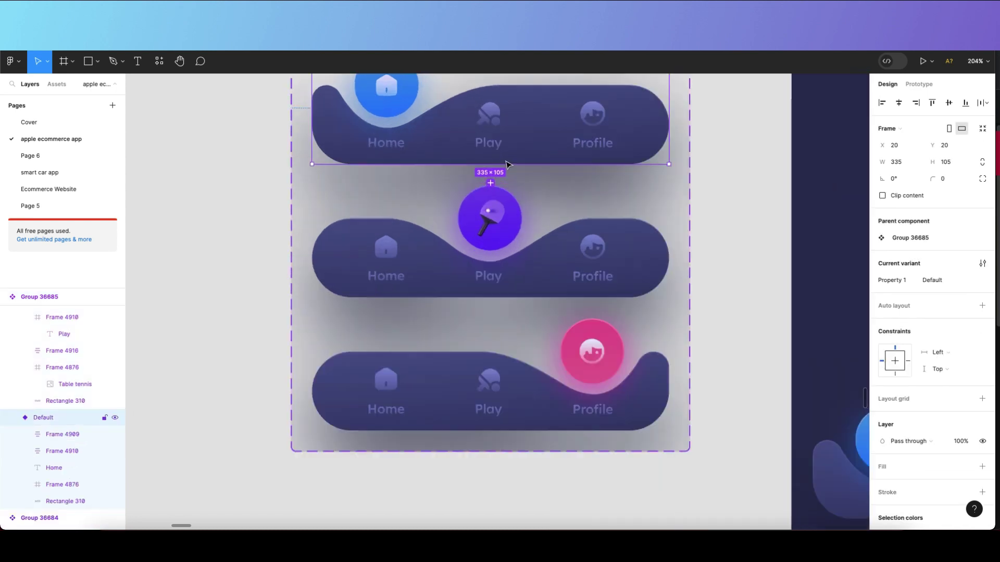
scroll(742, 156, "up", 1)
left_click(913, 87)
scroll(362, 224, "down", 5)
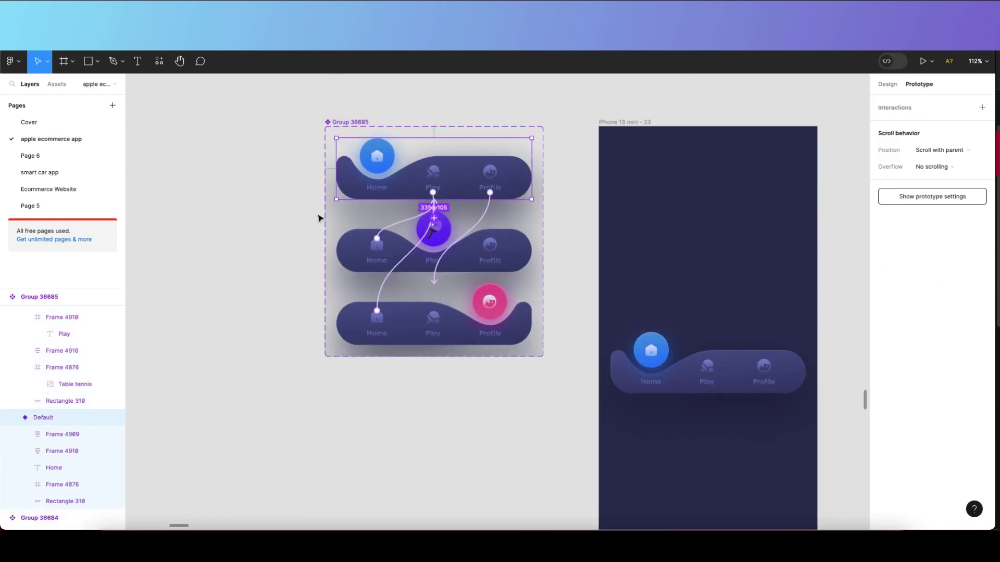
left_click(317, 215)
left_click(883, 89)
scroll(662, 202, "down", 1)
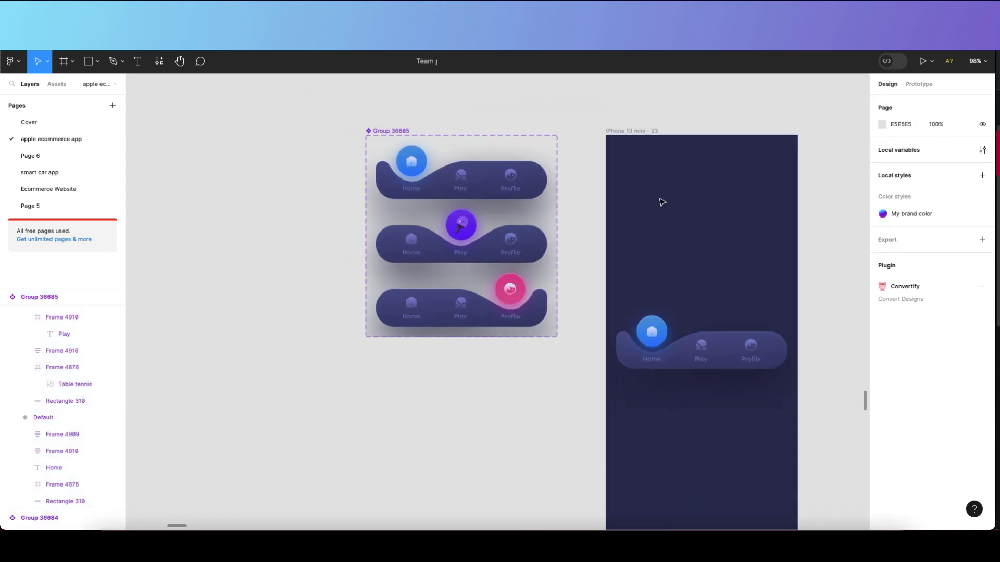
scroll(578, 223, "right", 2)
scroll(578, 223, "down", 1)
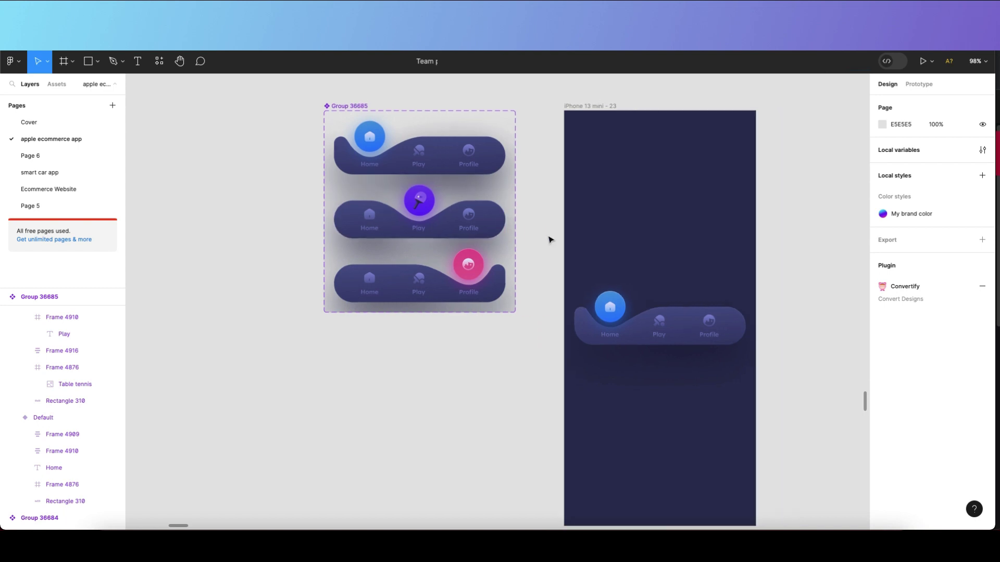
scroll(549, 239, "down", 1)
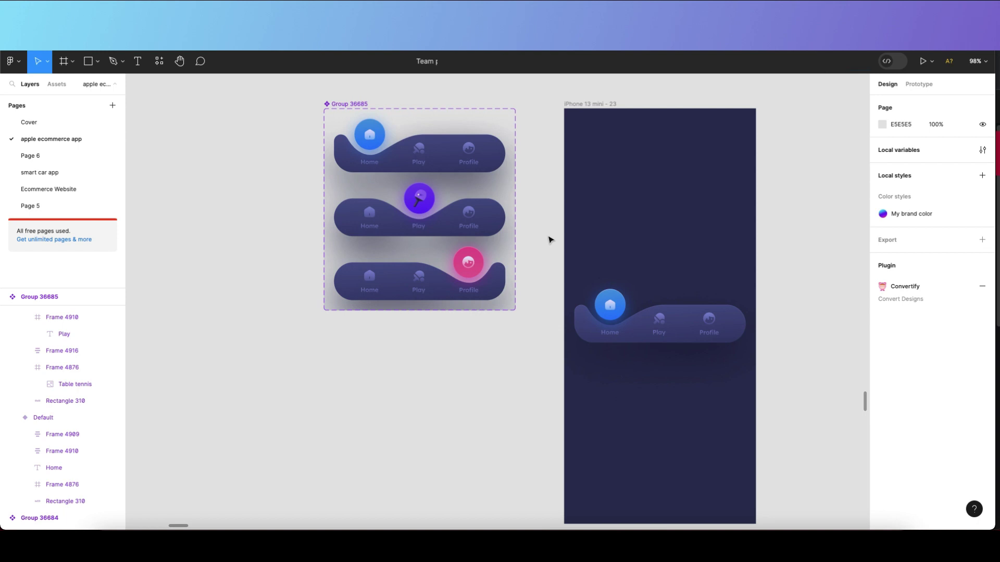